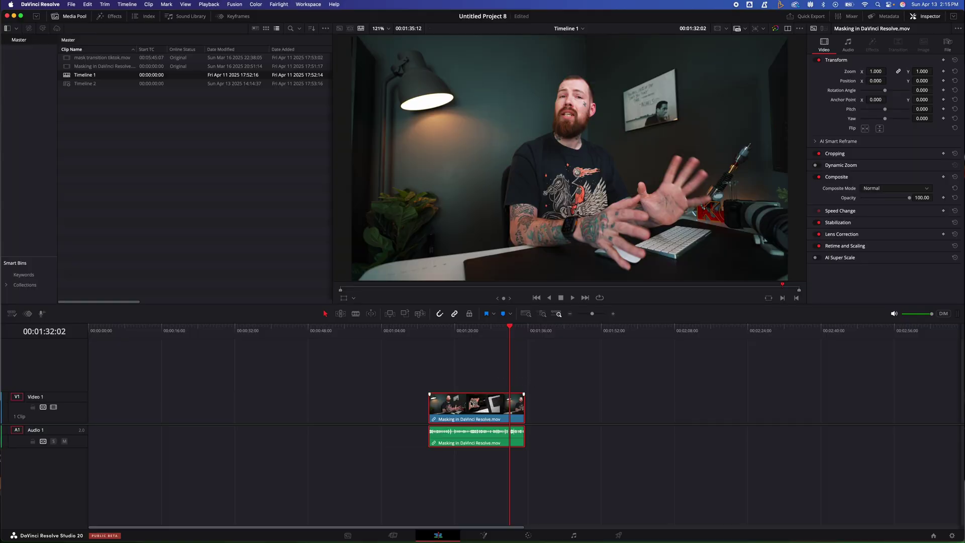
Replay the Masking clip from about 01:19, try adding mask transition tiktok.mov, then scrub toward 02:16
drag(470, 329, 451, 329)
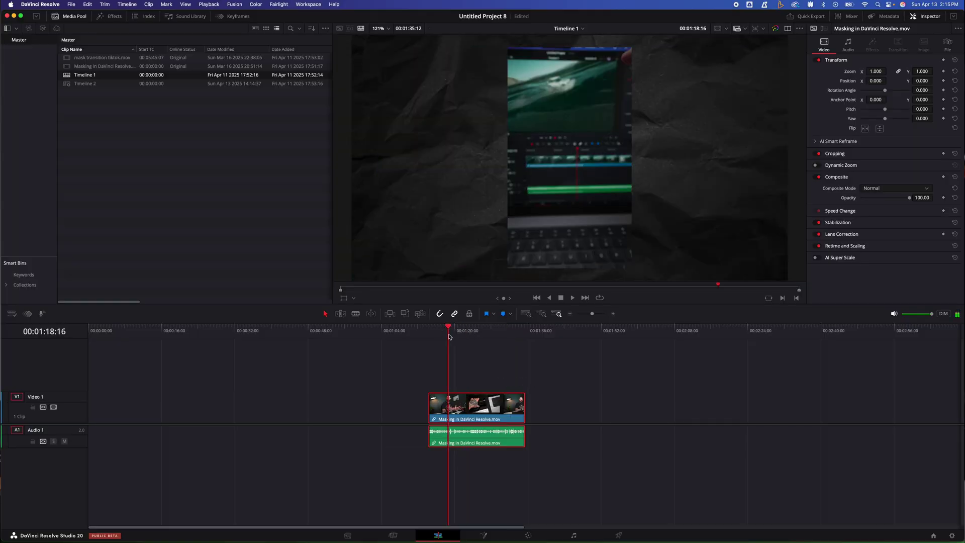
key(space)
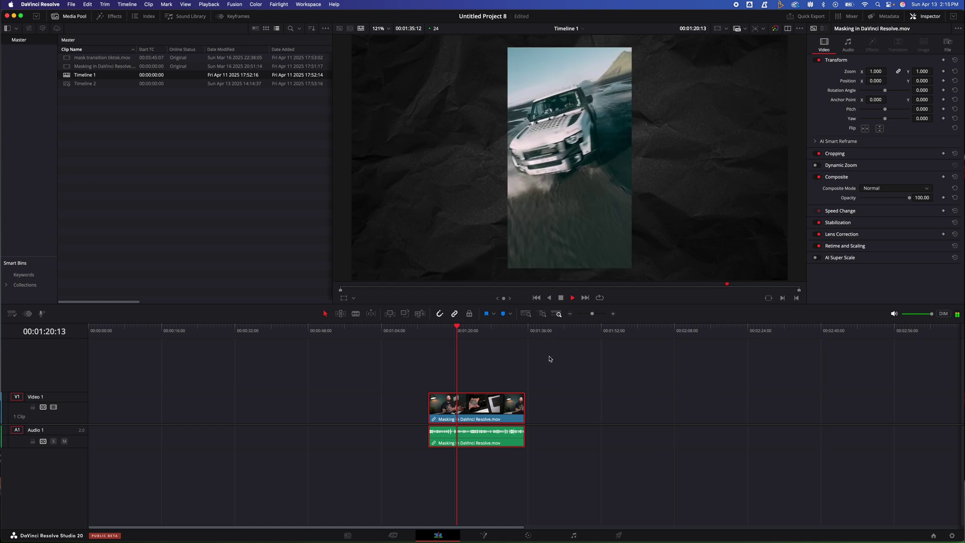
drag(102, 57, 548, 402)
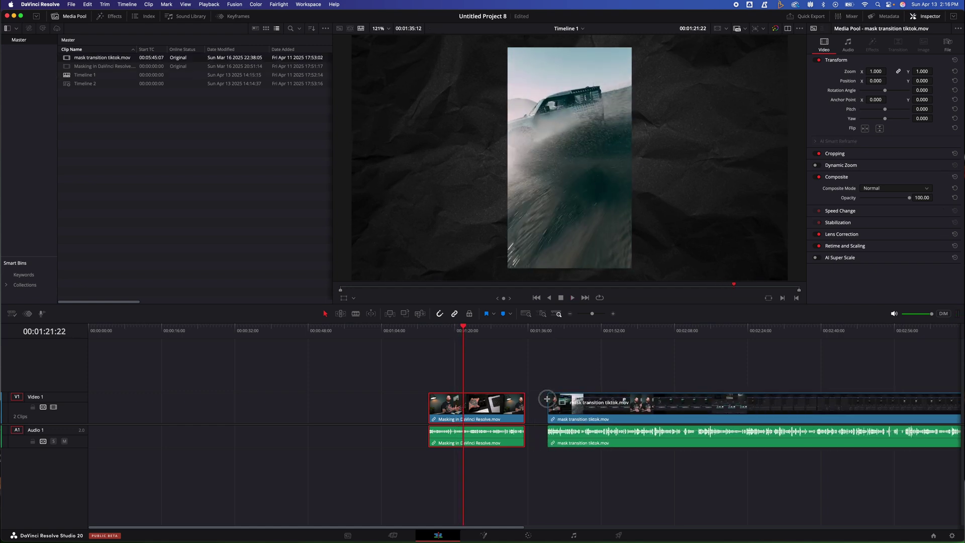
click(592, 333)
drag(592, 336, 739, 360)
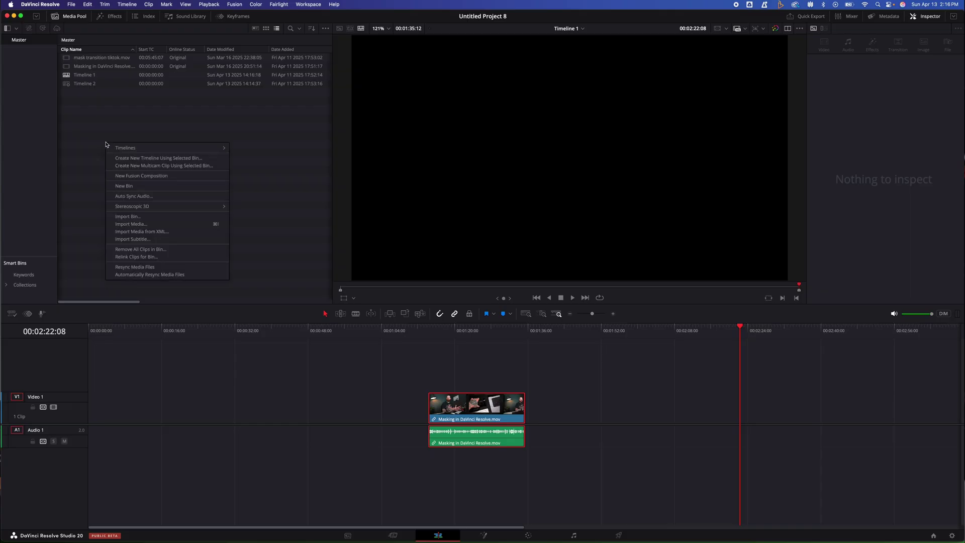
Create a new timeline with Use Project Settings off and a 1080 x 1920 resolution
mouse_move(117, 148)
click(240, 149)
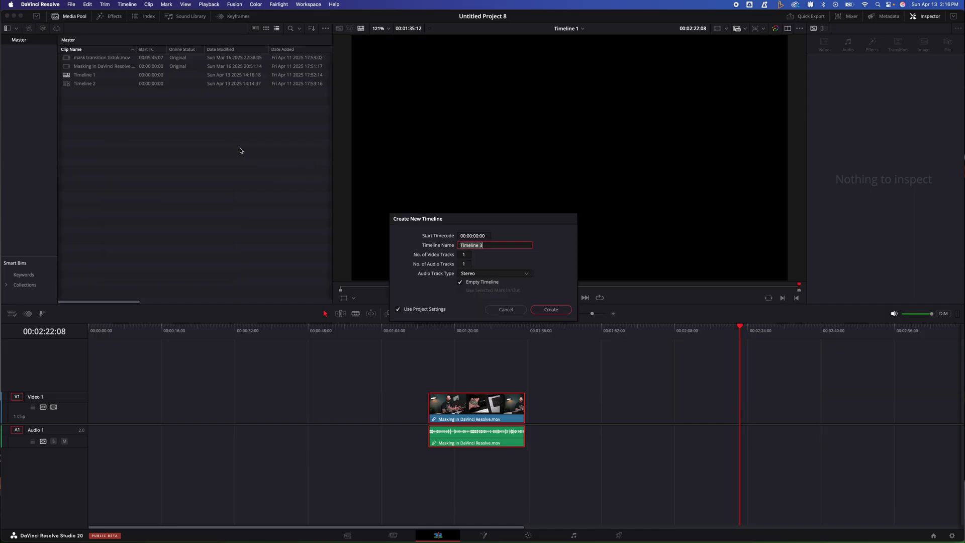
click(398, 309)
click(455, 237)
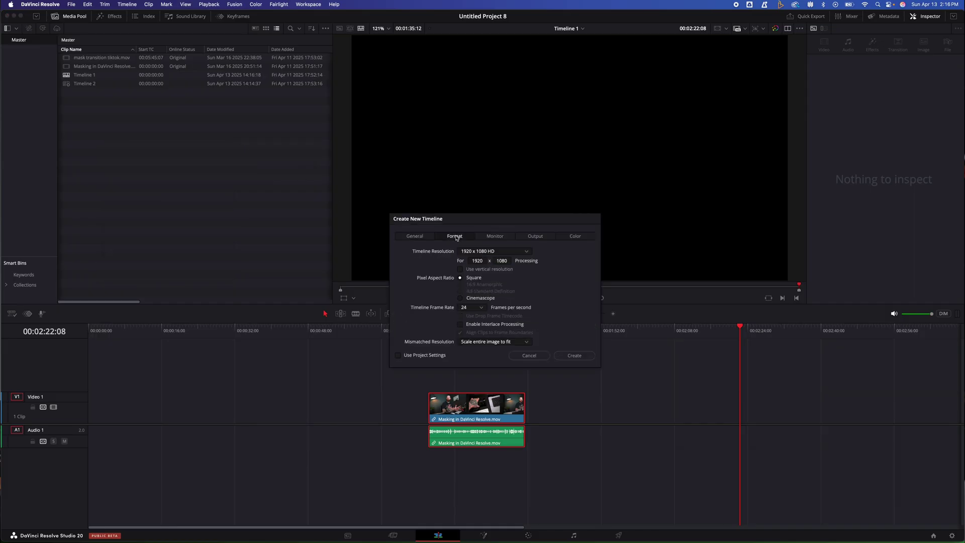
click(481, 259)
text(1080)
key(Tab)
text(1)
key(Return)
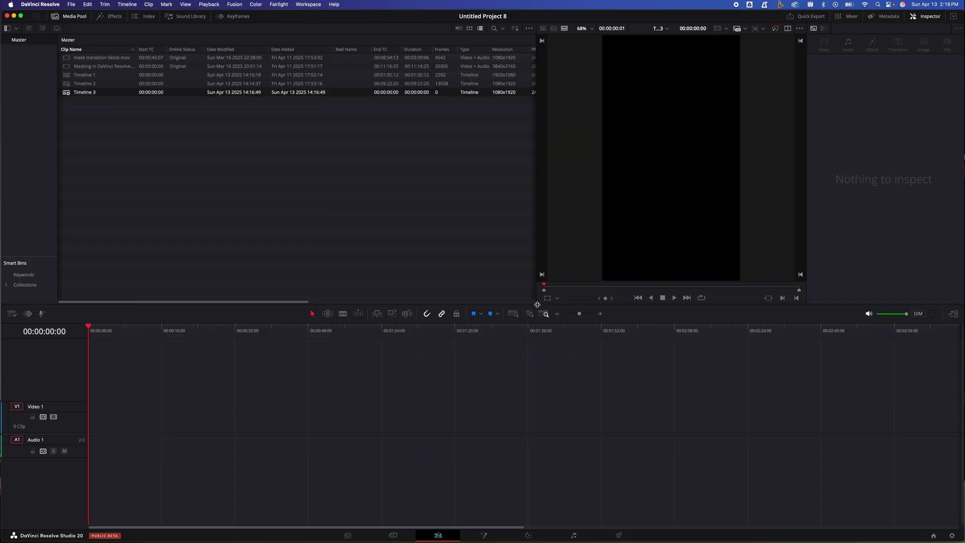
Resize the viewer and timeline, drop mask transition tiktok.mov onto V1/A1, and park at 01:43:04
drag(537, 305, 547, 404)
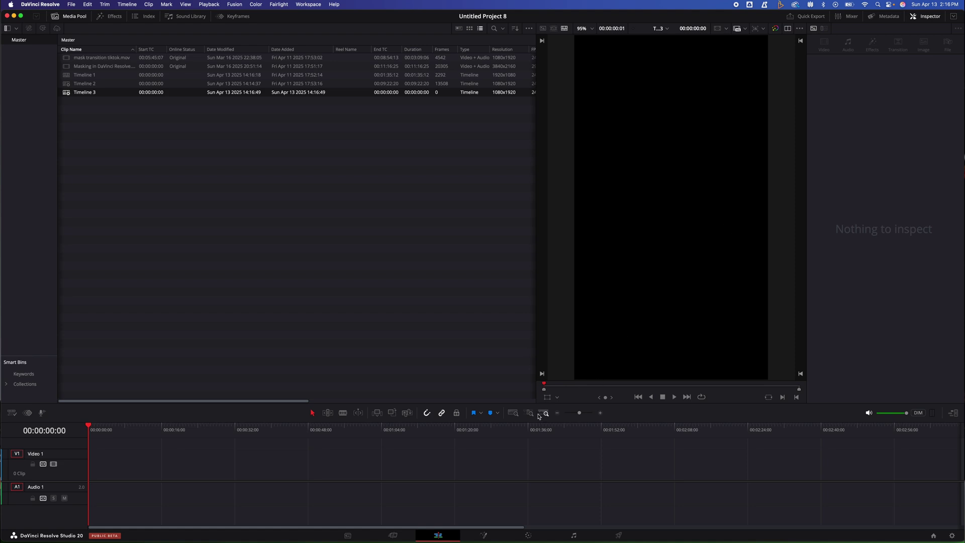
drag(537, 402, 537, 352)
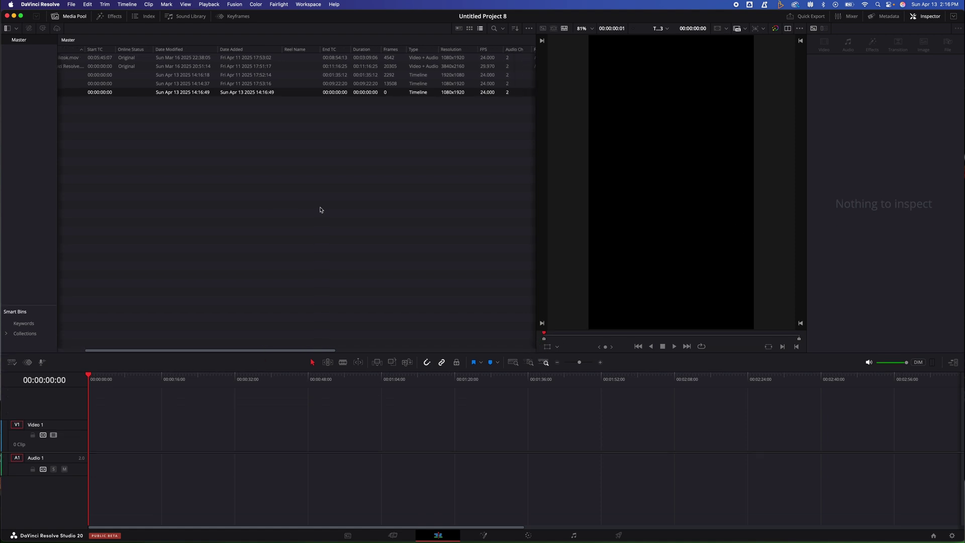
click(98, 57)
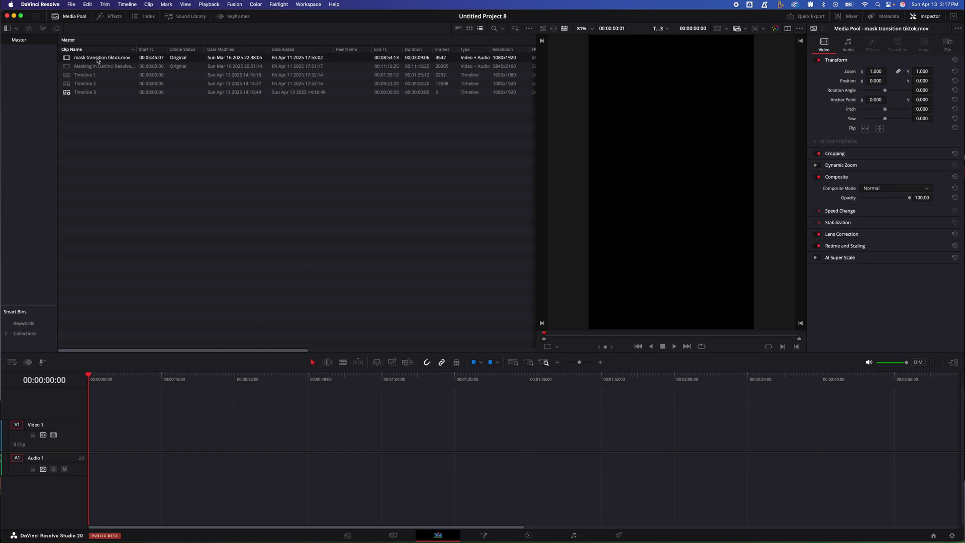
drag(100, 59, 87, 433)
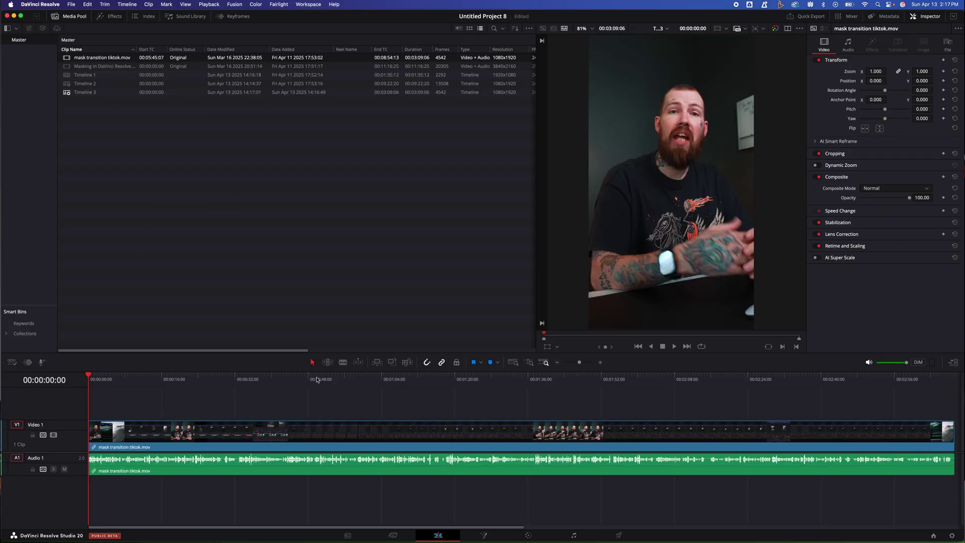
click(560, 380)
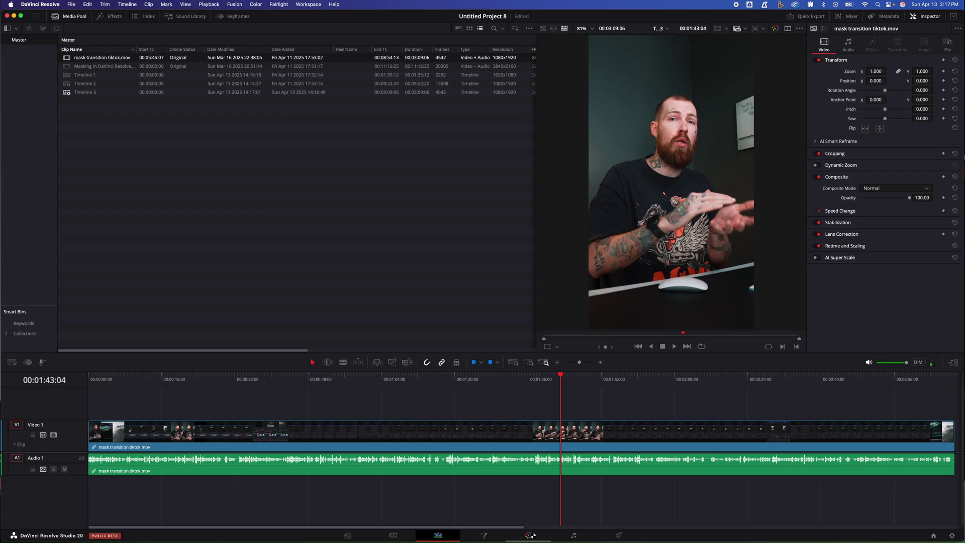
click(530, 535)
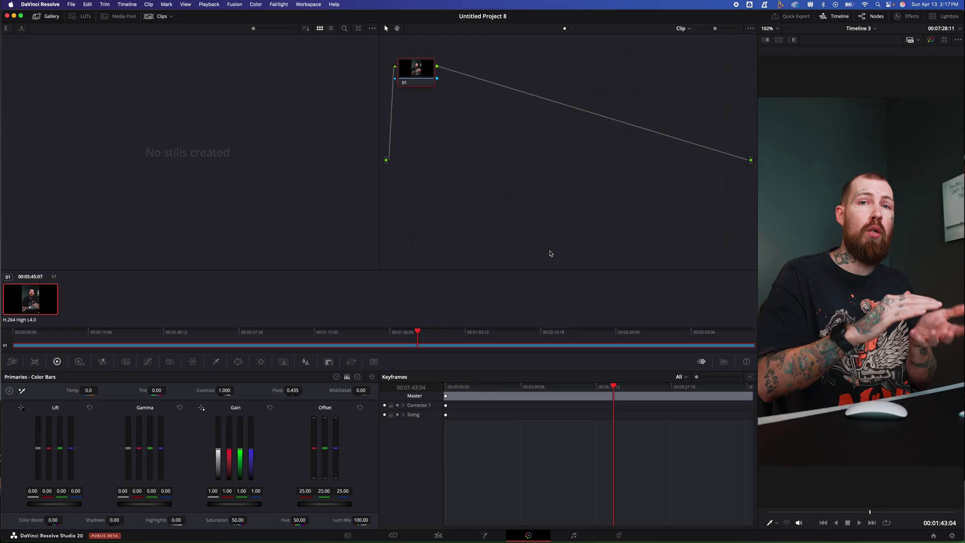
click(438, 535)
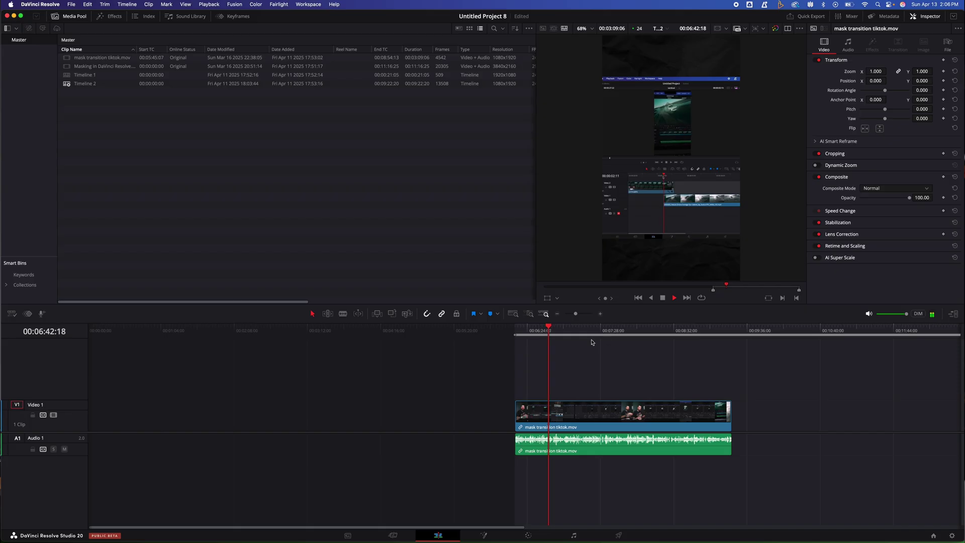
Stop playback, jump to the clip's end, then scrub back to about 07:02
key(space)
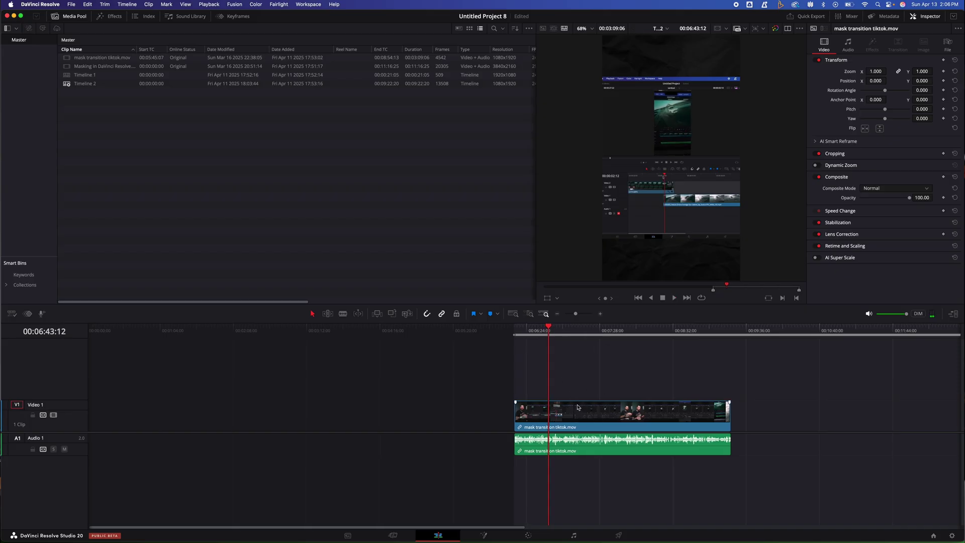
scroll(552, 377, right, 3)
click(698, 330)
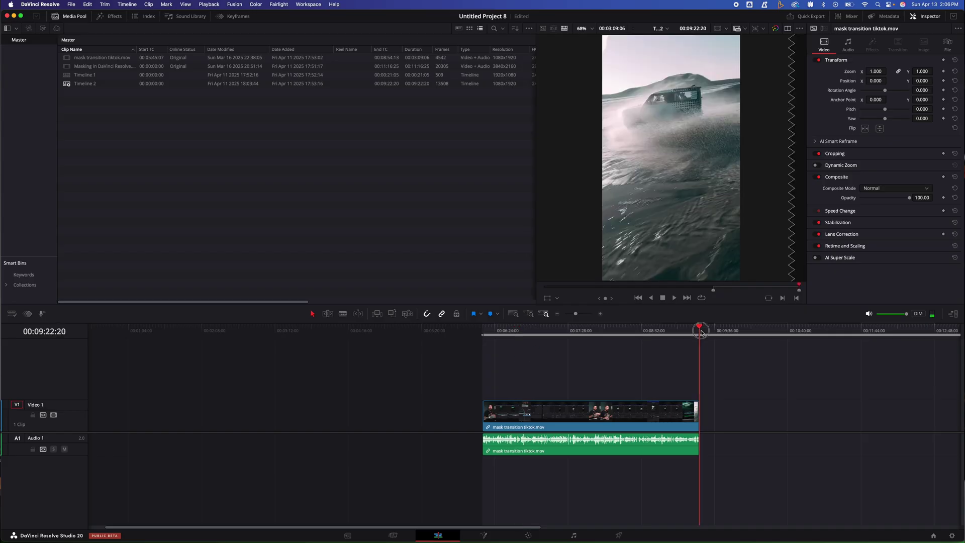
drag(564, 330, 537, 330)
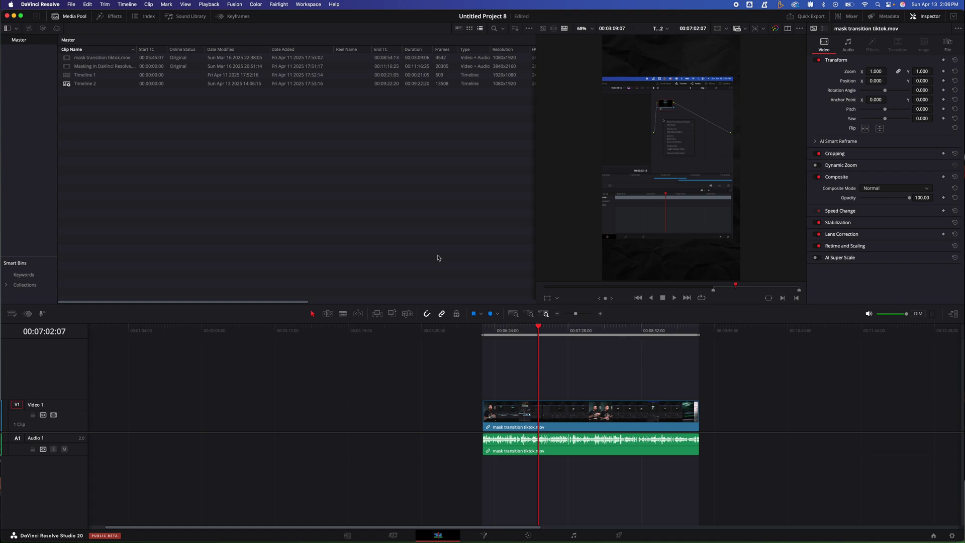
Run Timeline > AI Tools > Create Subtitles from Audio with the default settings
click(127, 4)
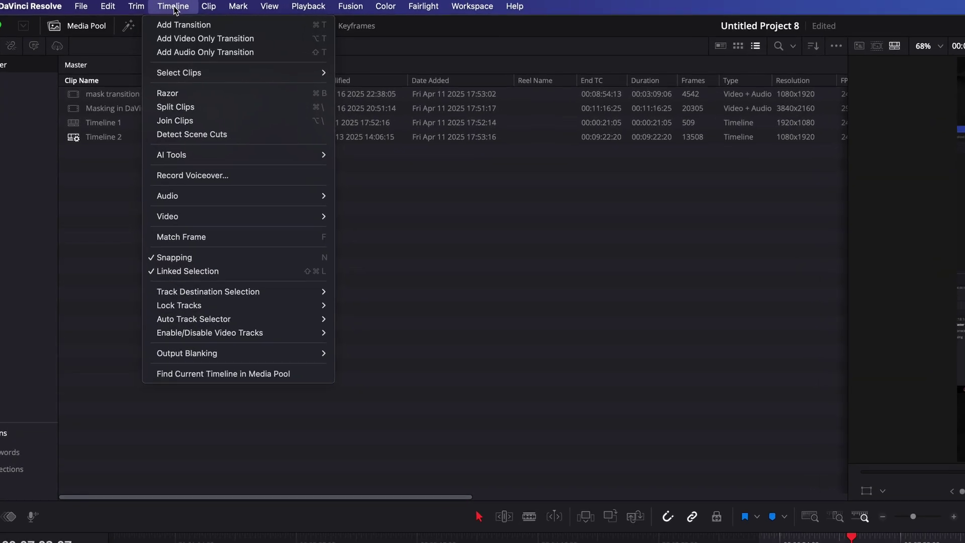
mouse_move(201, 157)
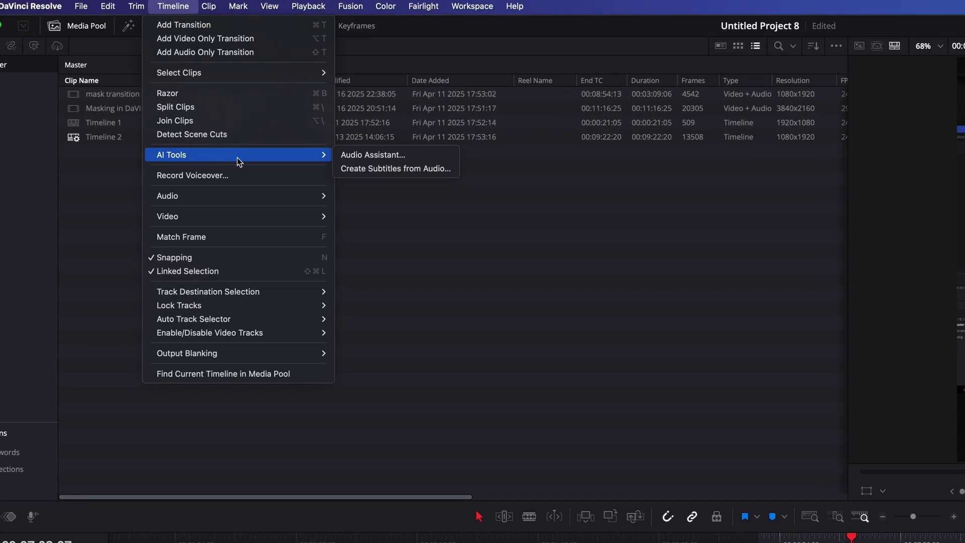
click(402, 168)
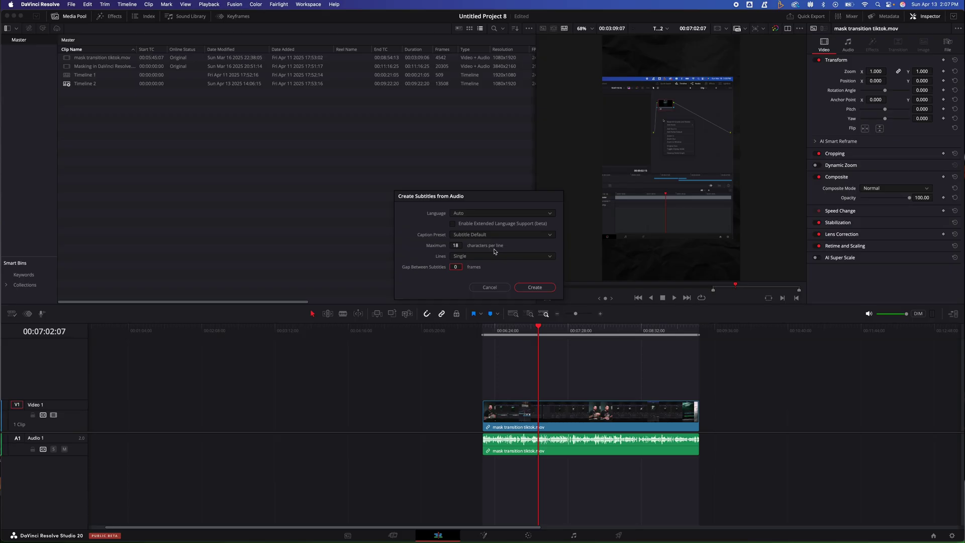
click(532, 287)
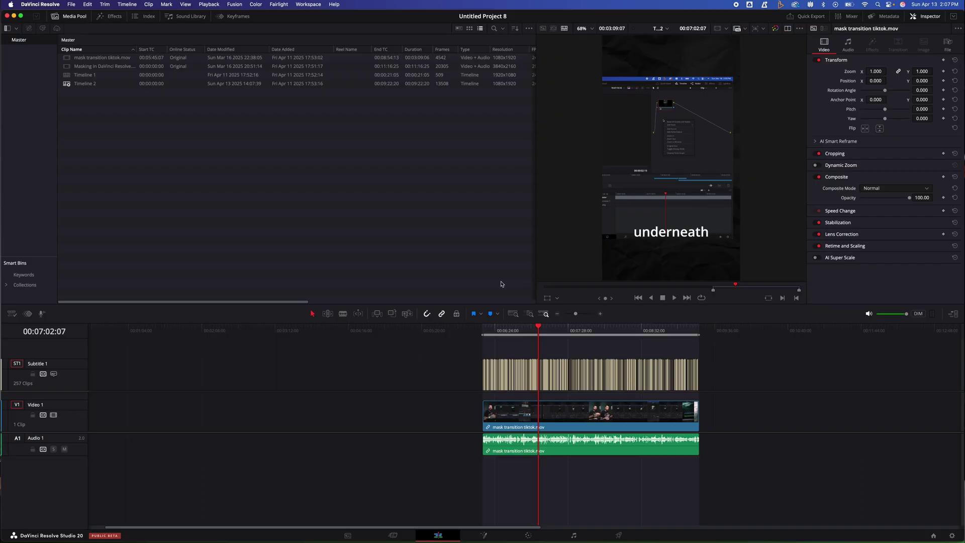
drag(511, 331, 483, 331)
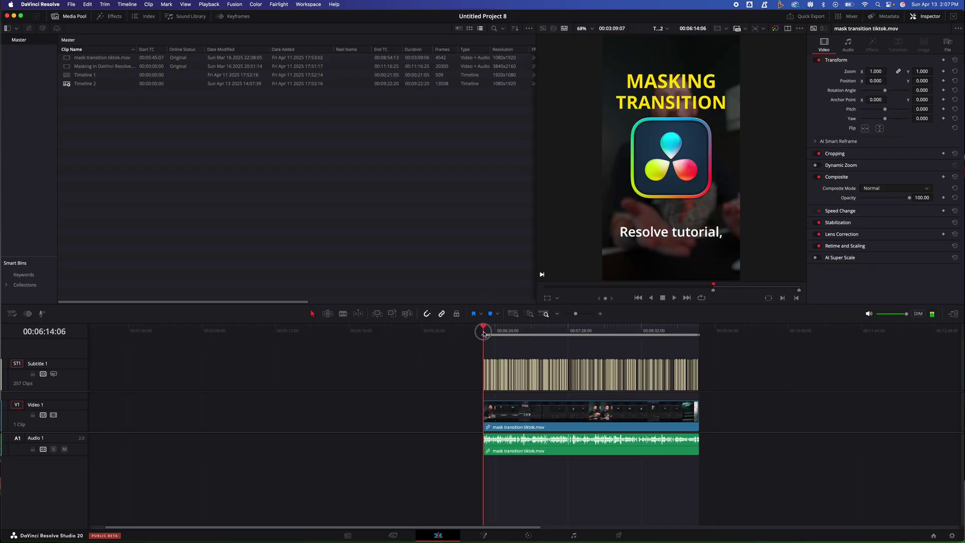
key(space)
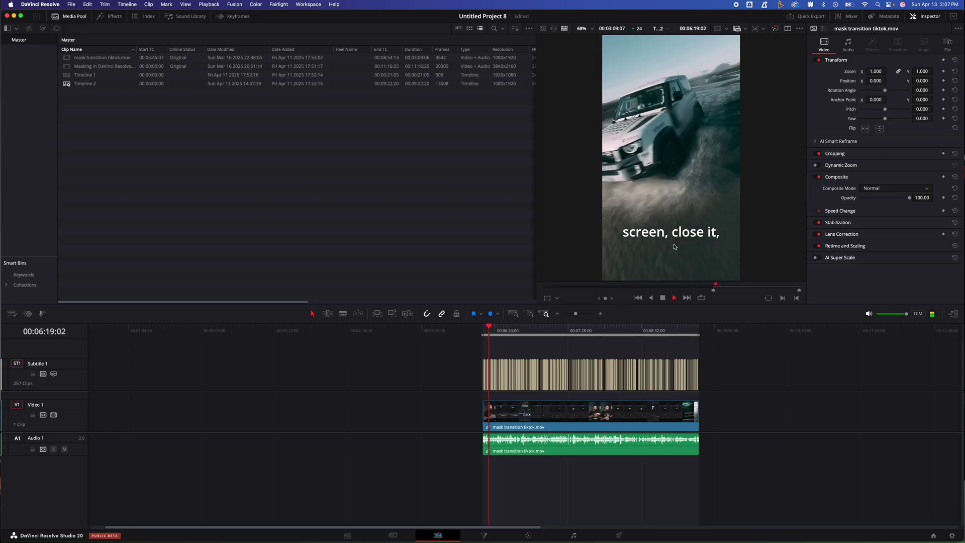
key(space)
scroll(535, 365, up, 5)
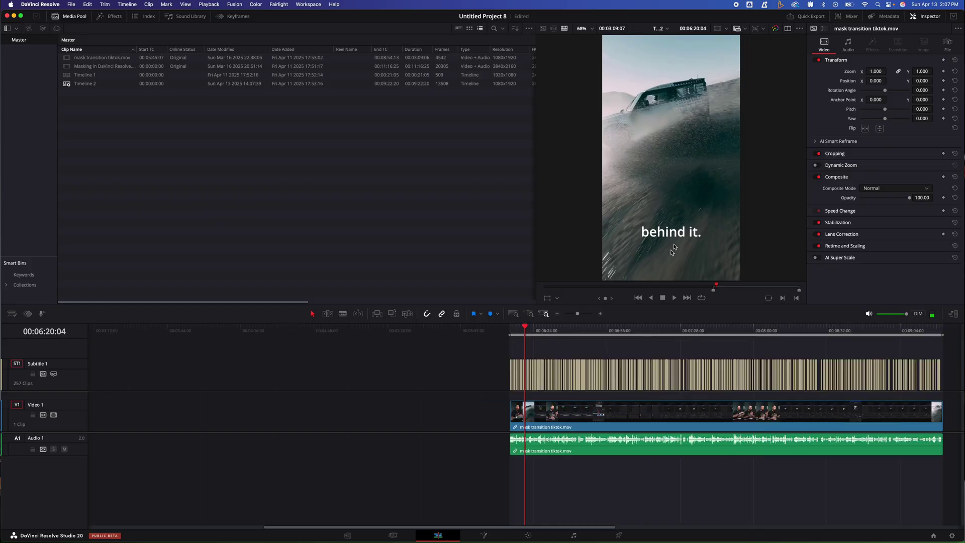
drag(535, 354, 688, 345)
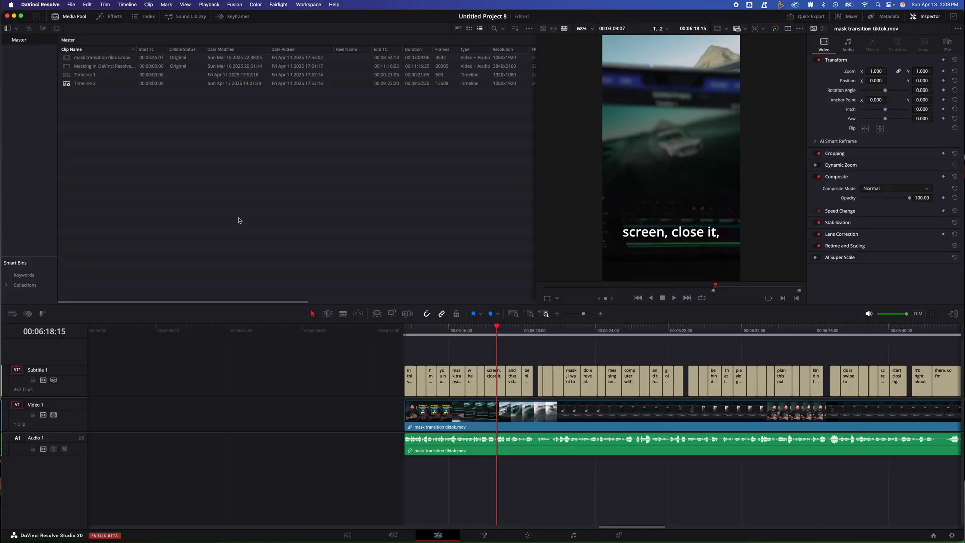
Apply the Word Highlight animated subtitle from Effects > Titles to the Subtitle 1 track
click(114, 17)
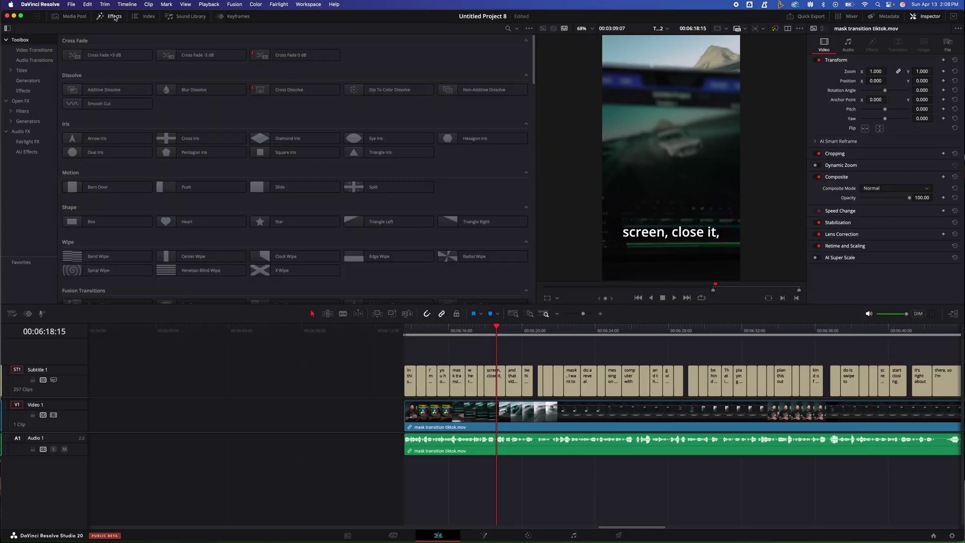
click(21, 70)
scroll(281, 117, down, 10)
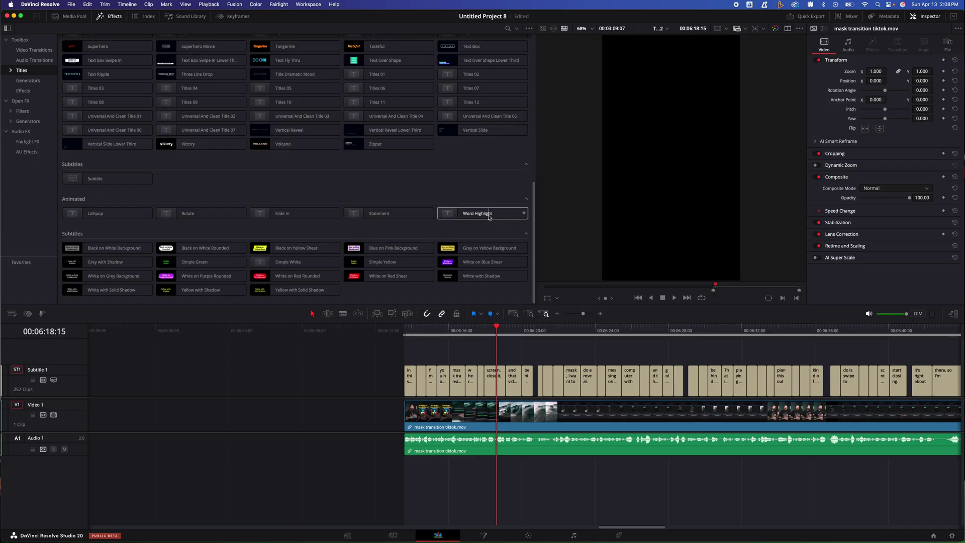
drag(493, 215, 69, 386)
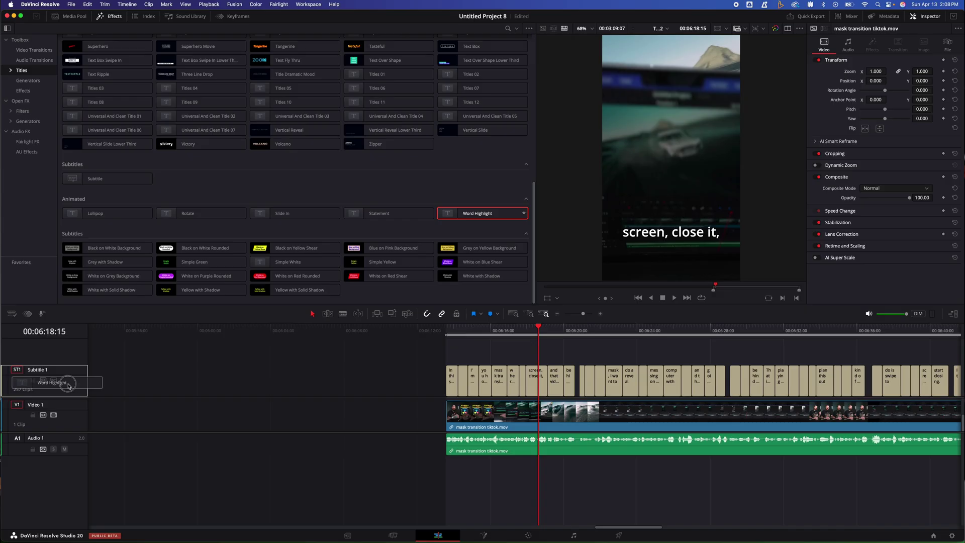
drag(69, 385, 67, 386)
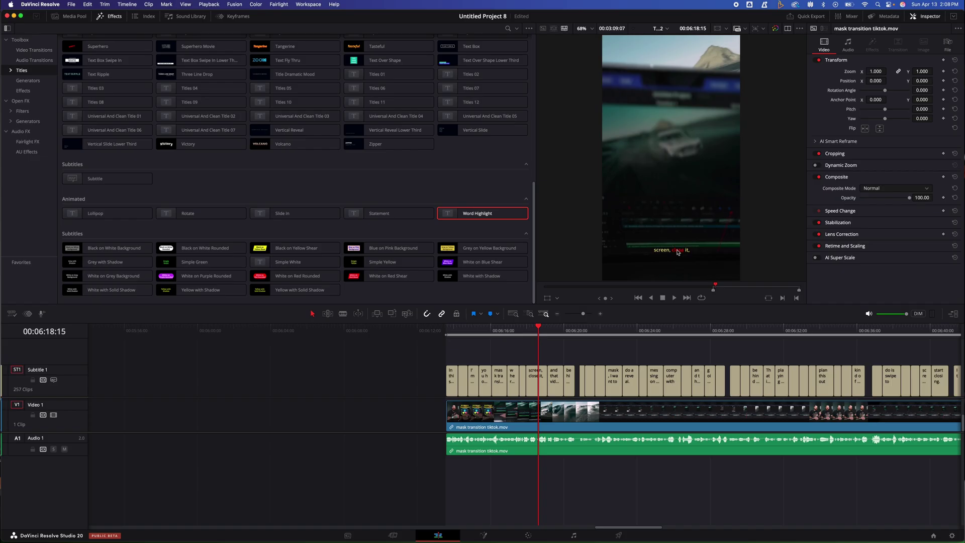
Play a captioned section to preview the word-by-word highlighting
click(592, 330)
key(space)
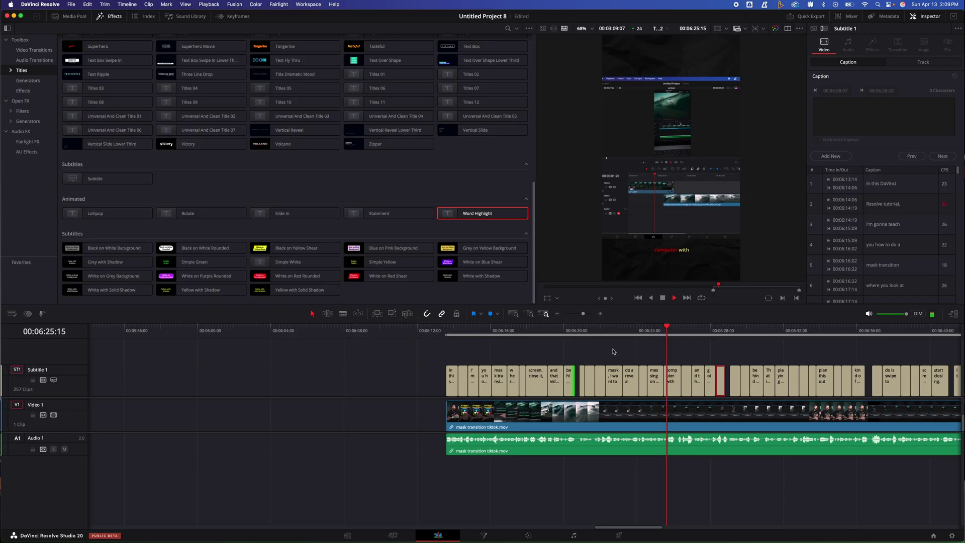
key(space)
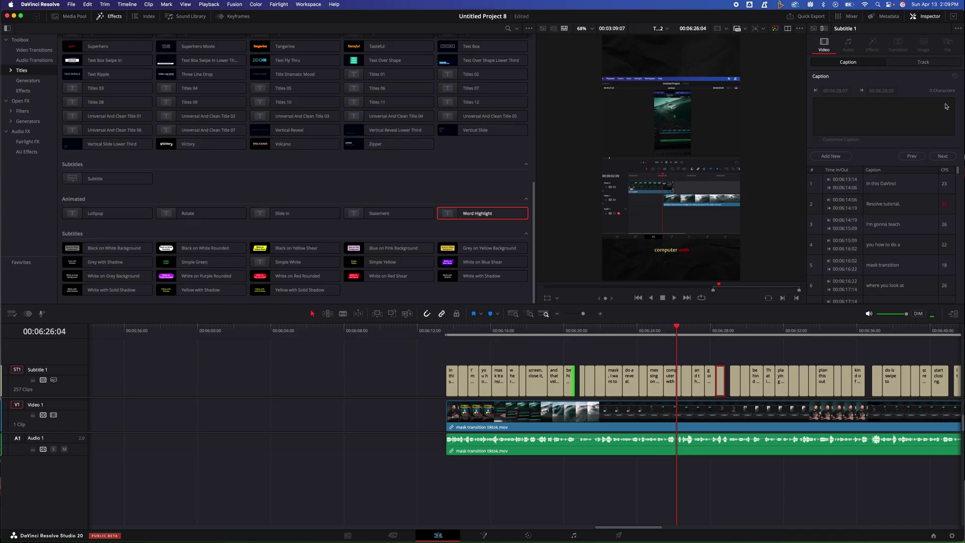
Set the subtitle track font to Futura Bold in the Inspector
click(914, 62)
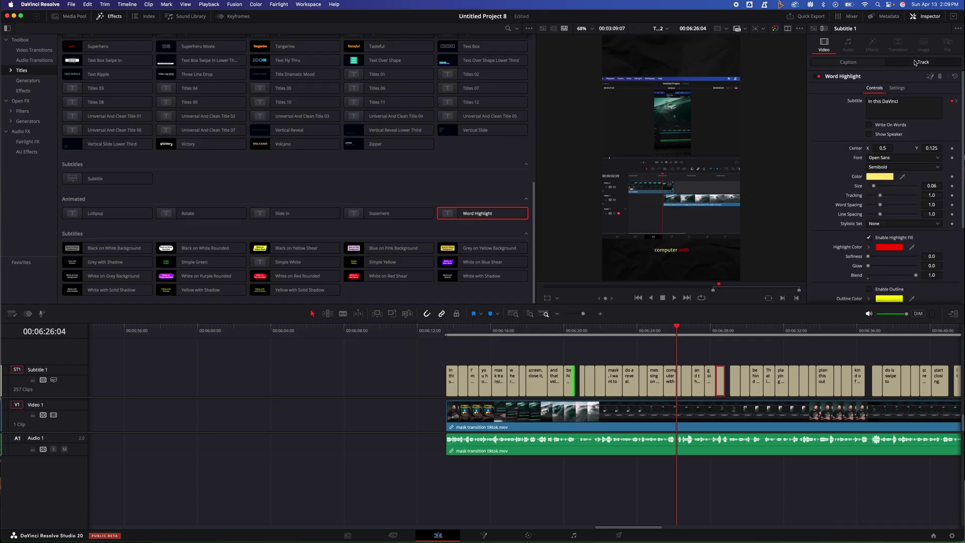
click(898, 159)
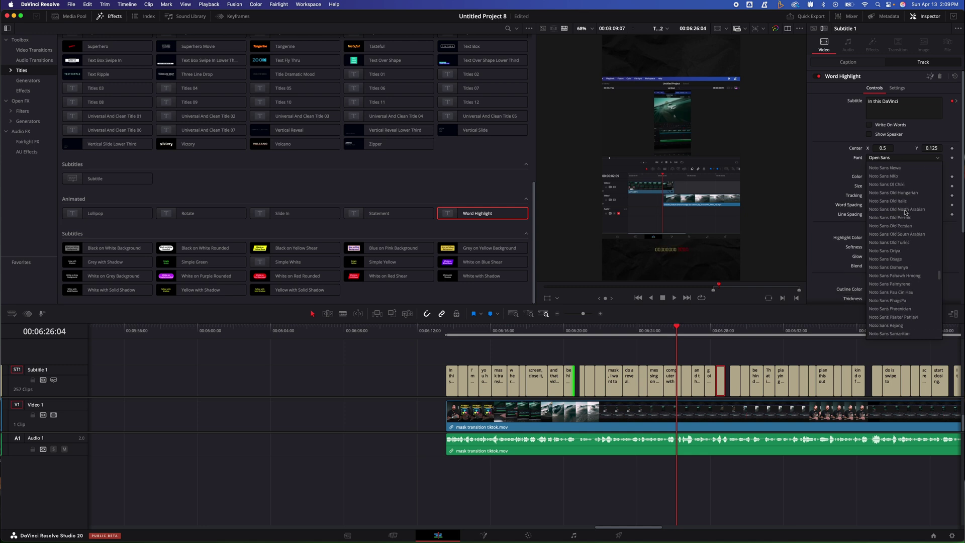
scroll(905, 212, up, 10)
scroll(899, 236, up, 1)
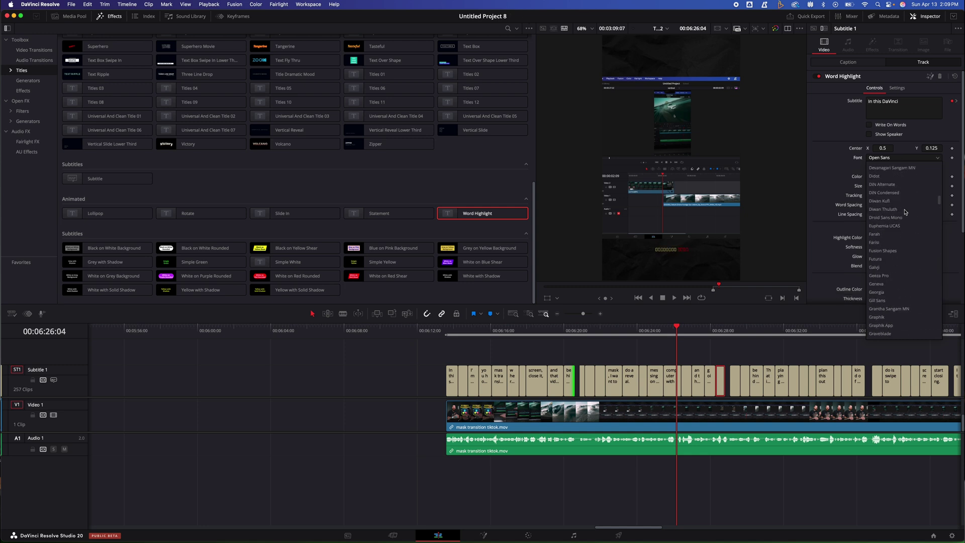
click(888, 259)
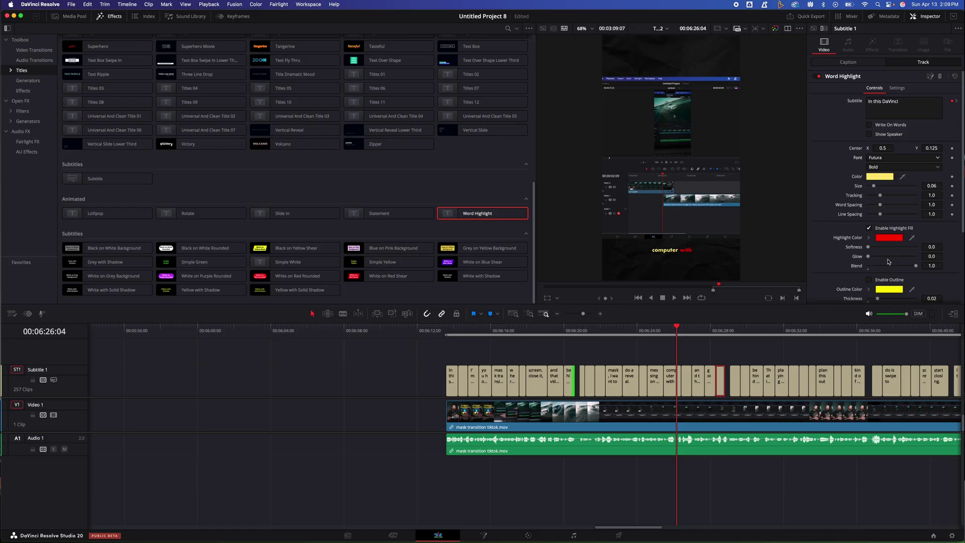
Make the subtitle text white (Snow) and the word highlight yellow (Lemon)
click(875, 178)
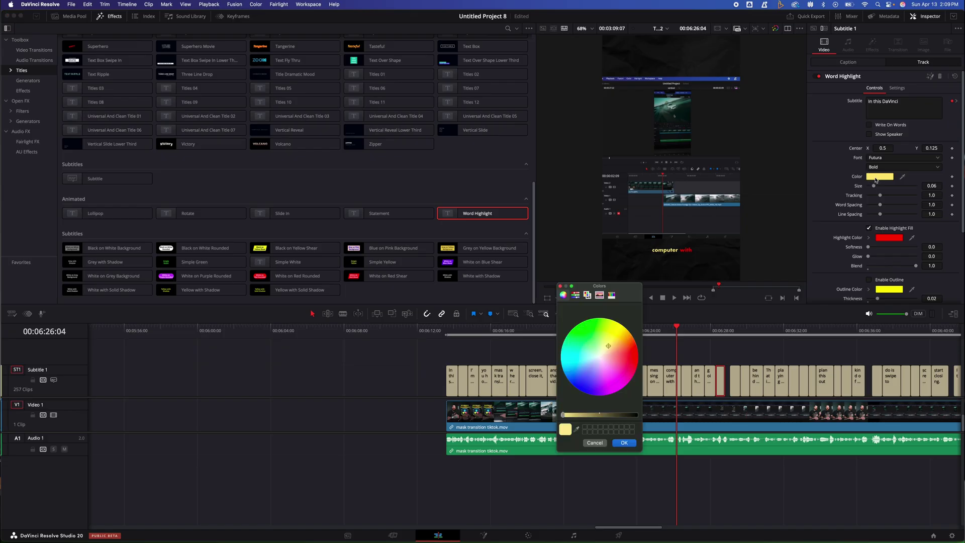
click(612, 295)
click(637, 336)
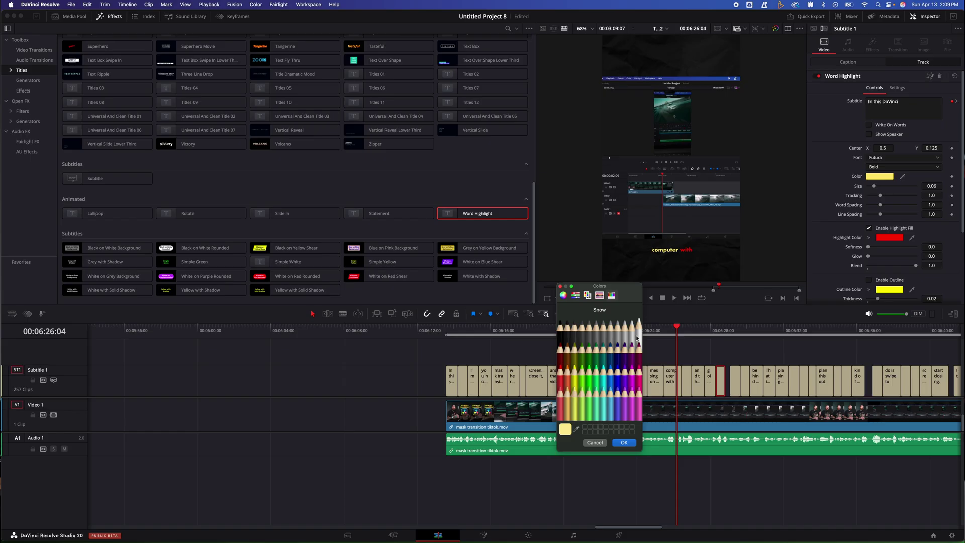
click(625, 442)
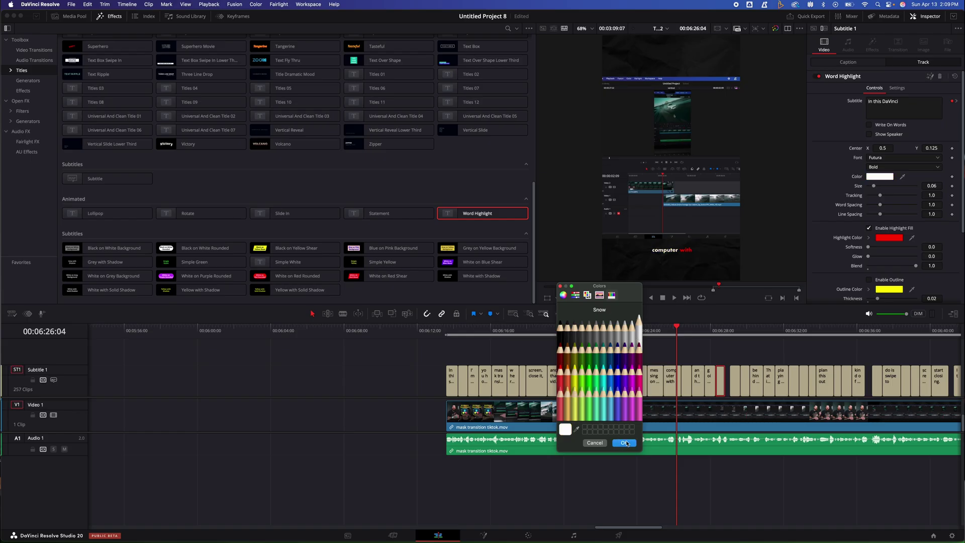
click(889, 239)
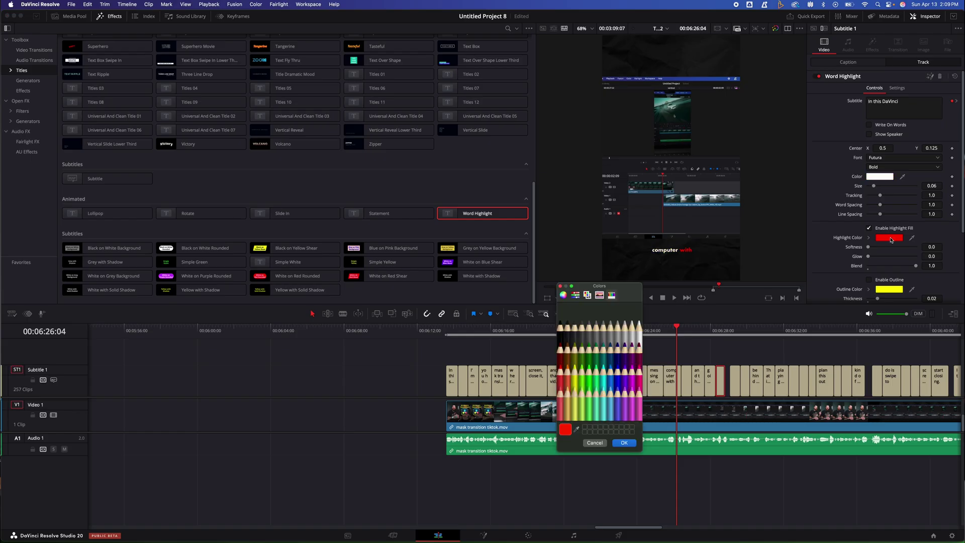
click(574, 387)
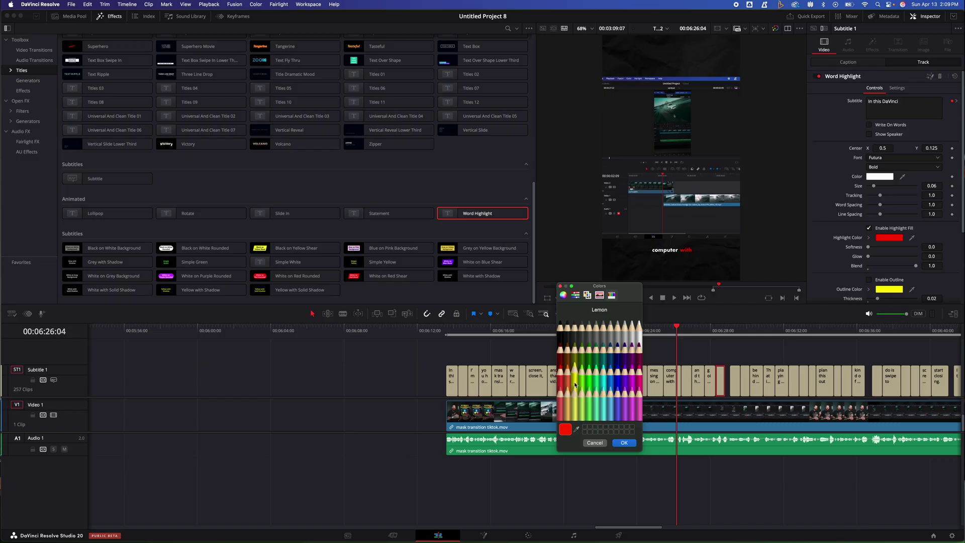
click(624, 442)
scroll(874, 266, down, 2)
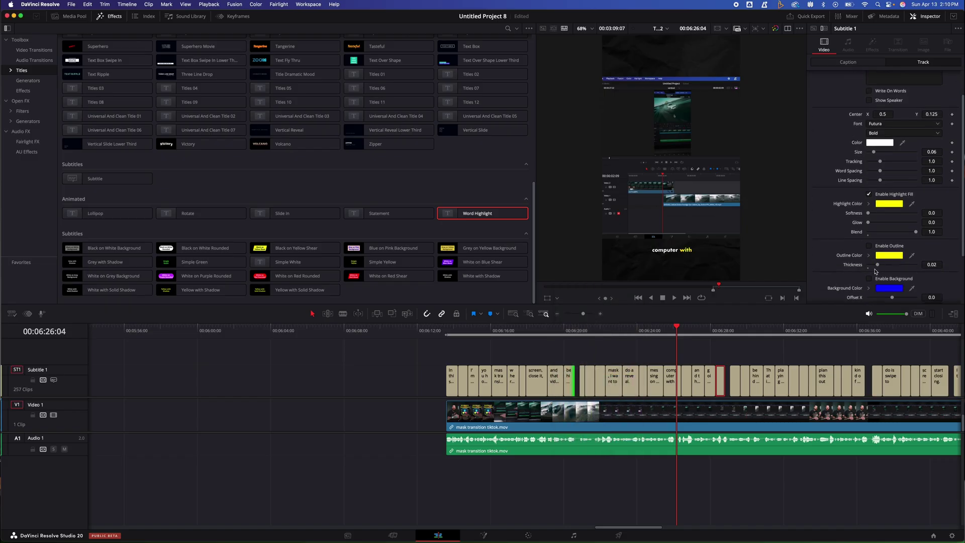
scroll(874, 271, down, 1)
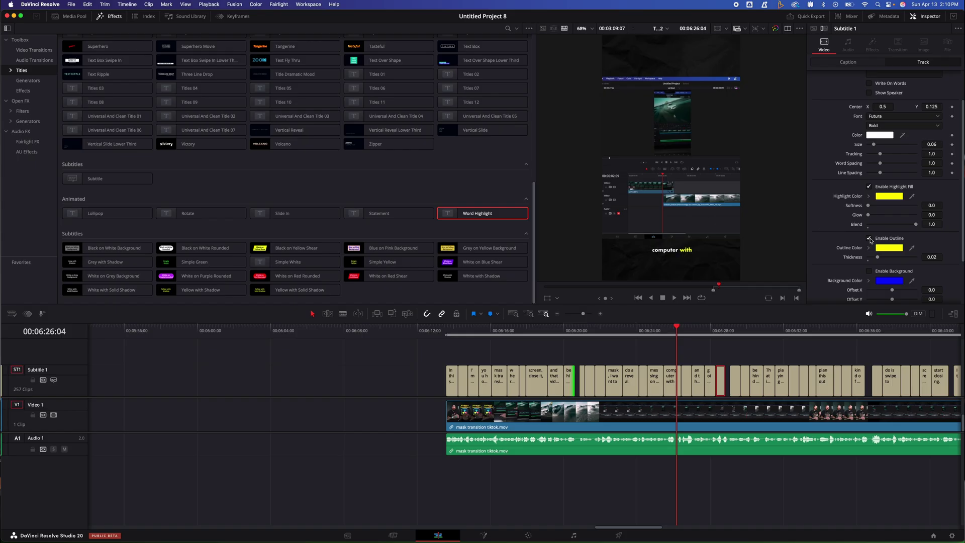
Disable the subtitle outline, set the word background to Strawberry pink, and preview it
click(868, 238)
scroll(870, 240, down, 2)
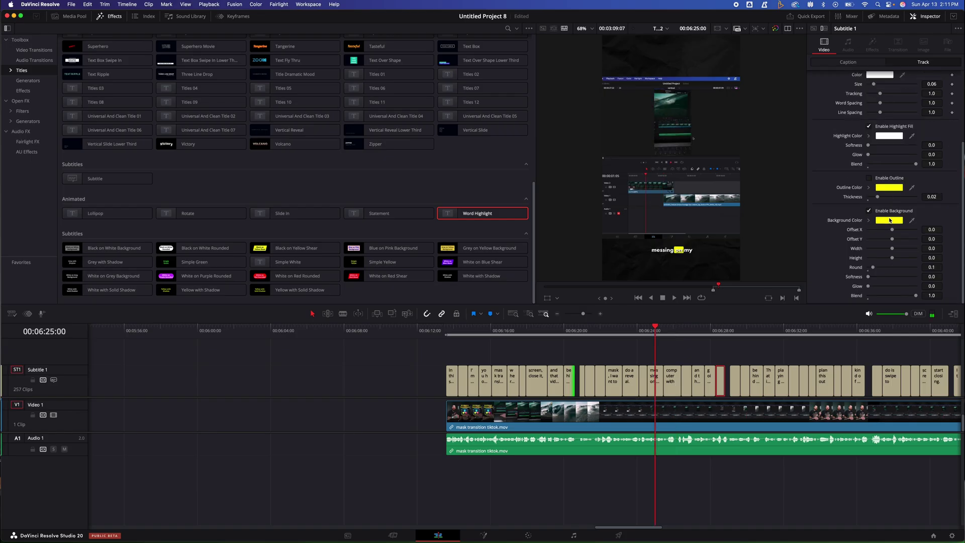
click(890, 221)
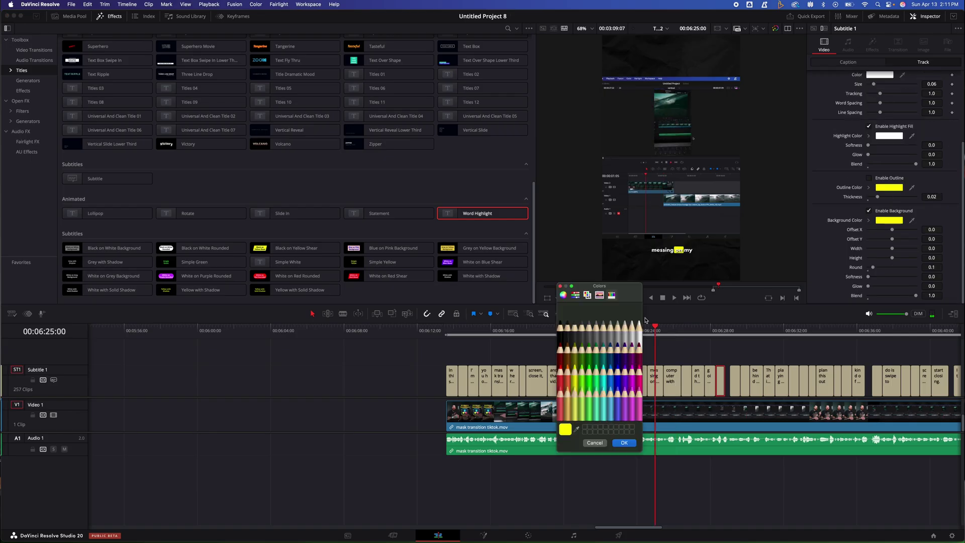
click(637, 374)
click(623, 442)
key(space)
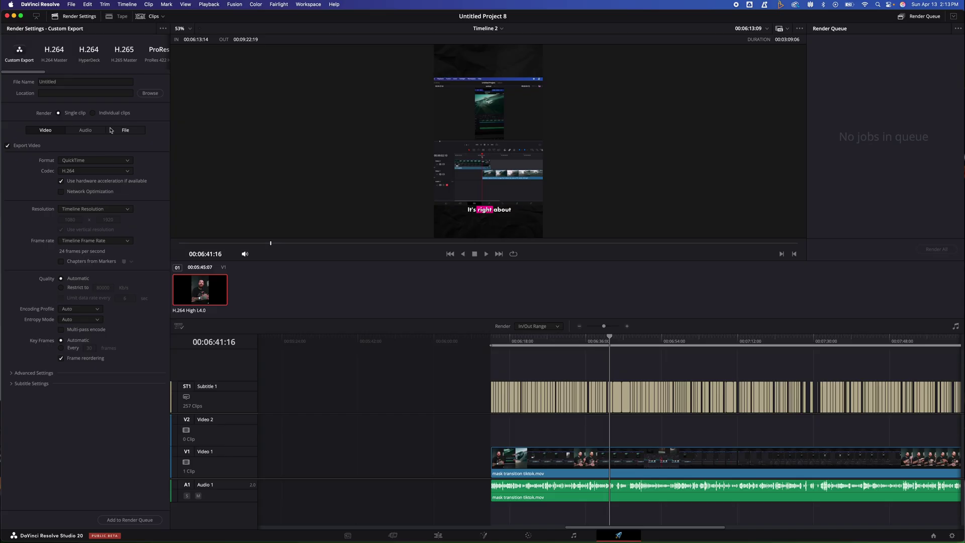
Enable Export Subtitle with Burn into video format, then try adding the job to the render queue
click(66, 82)
click(10, 384)
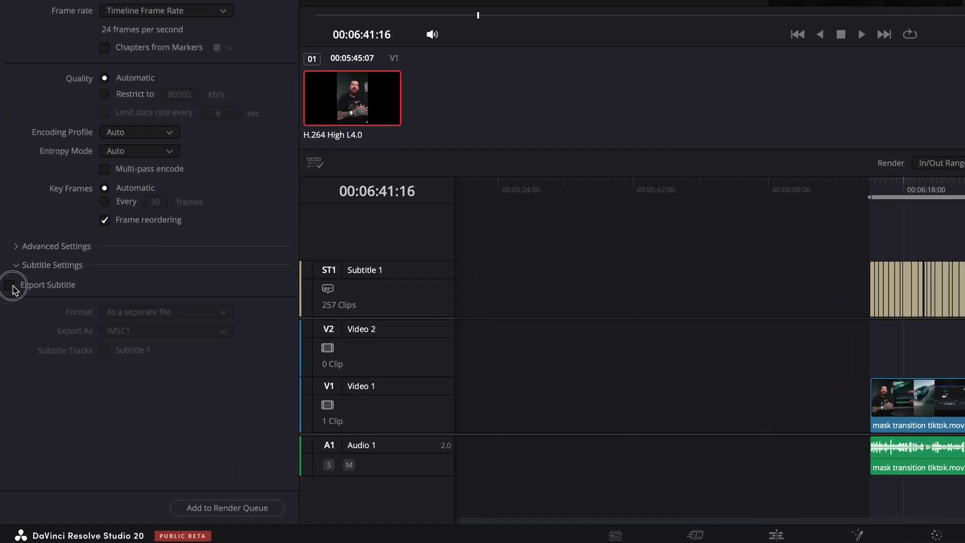
click(11, 286)
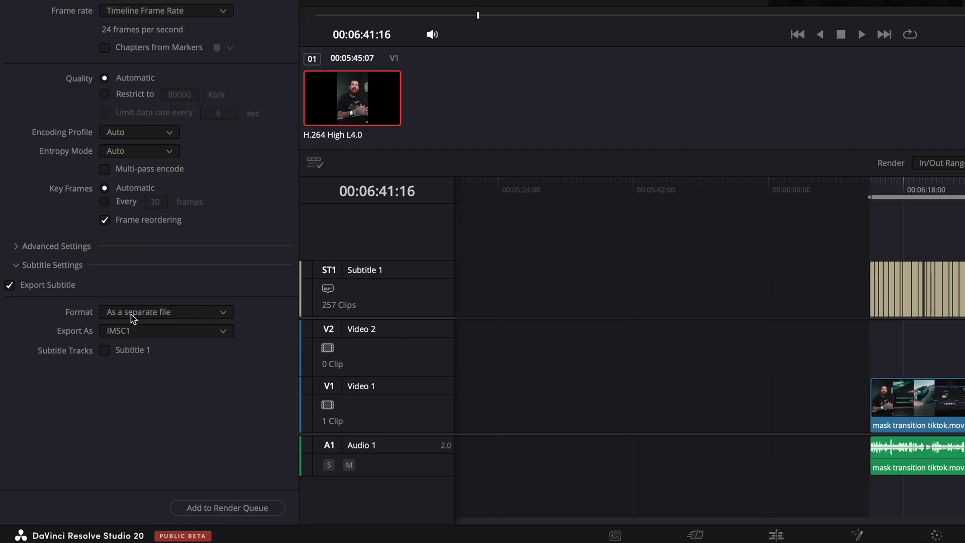
click(206, 314)
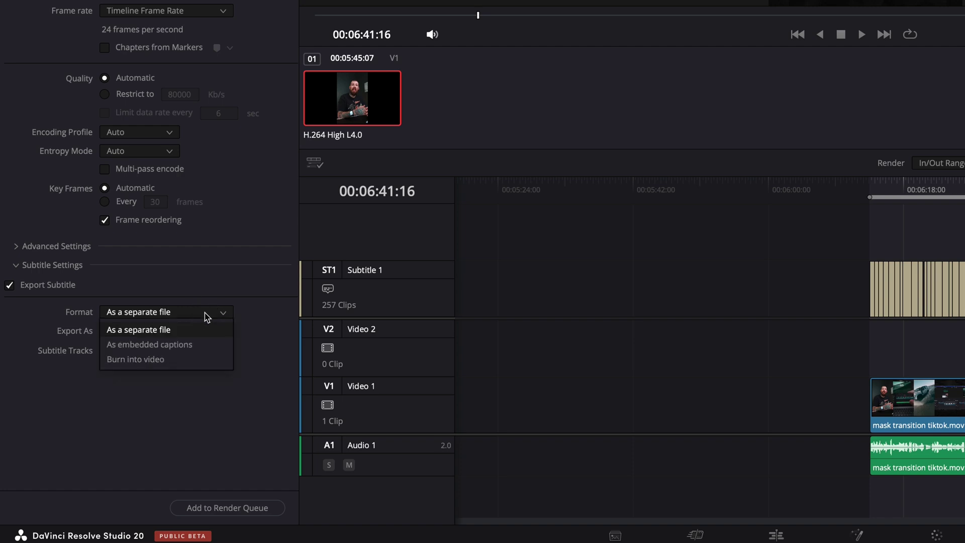
click(181, 362)
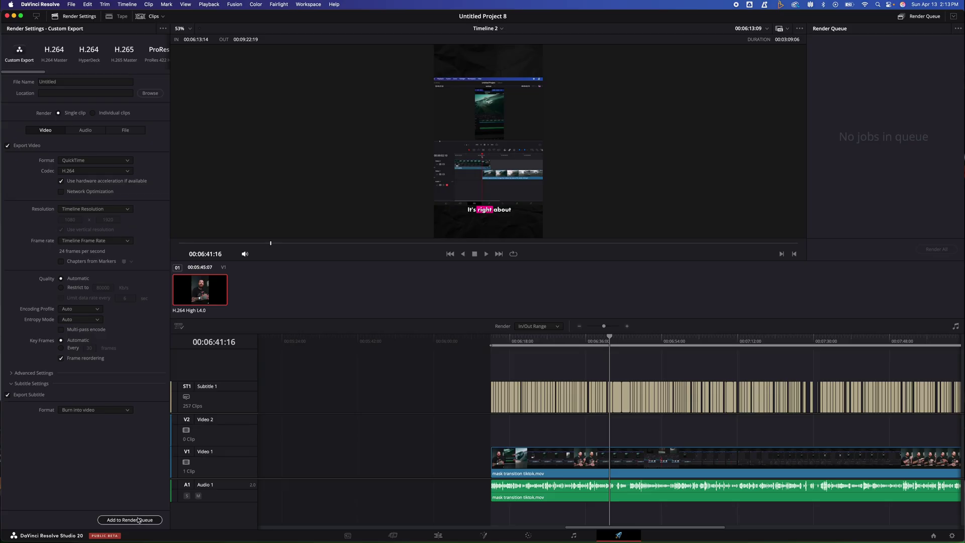
click(138, 520)
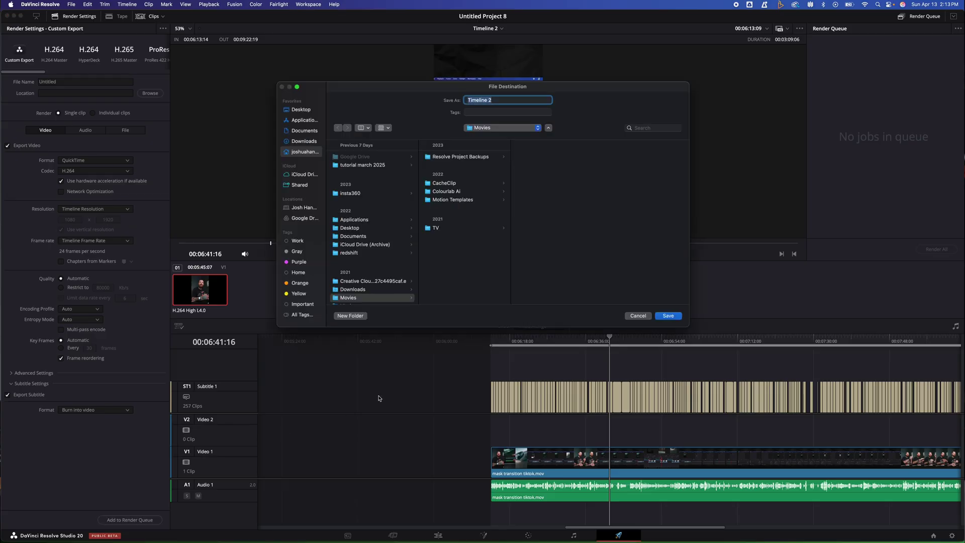
click(639, 315)
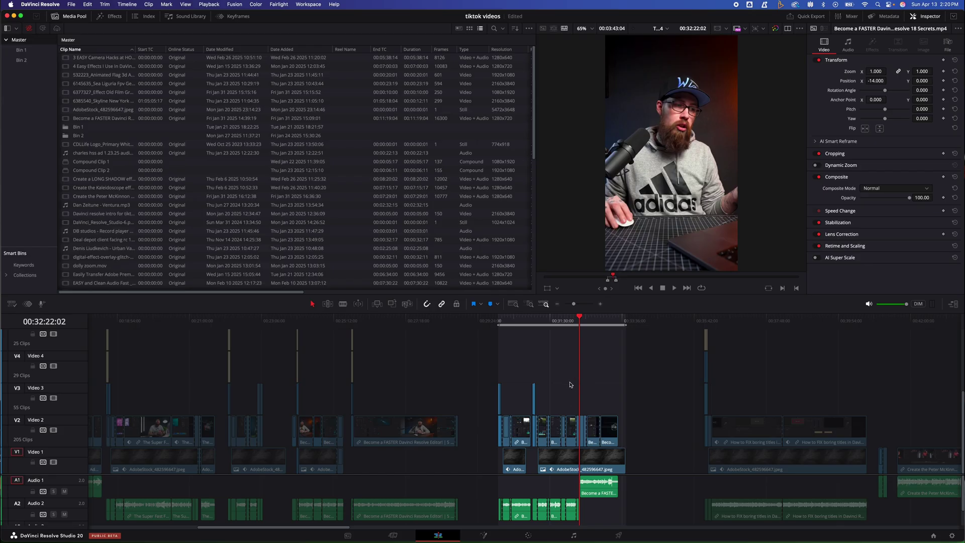
scroll(537, 474, down, 2)
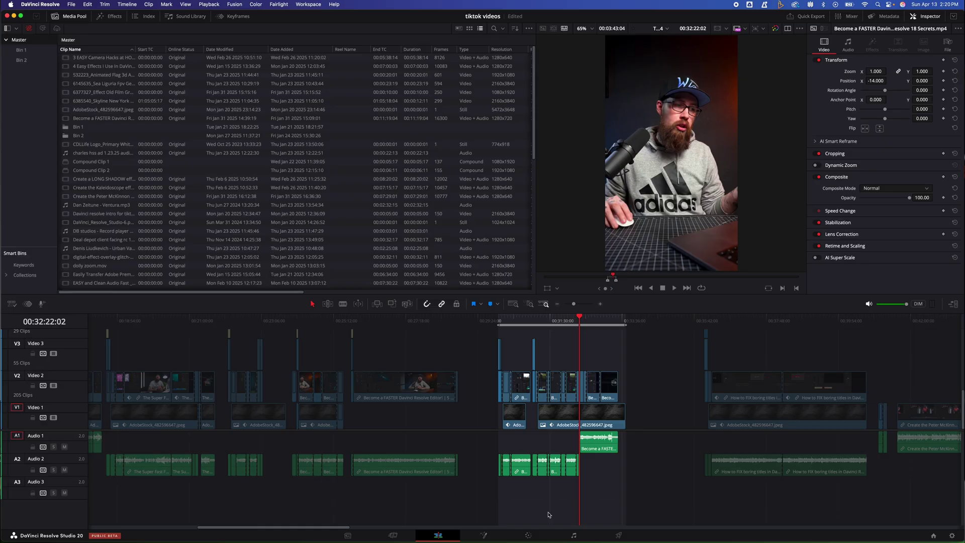
click(504, 323)
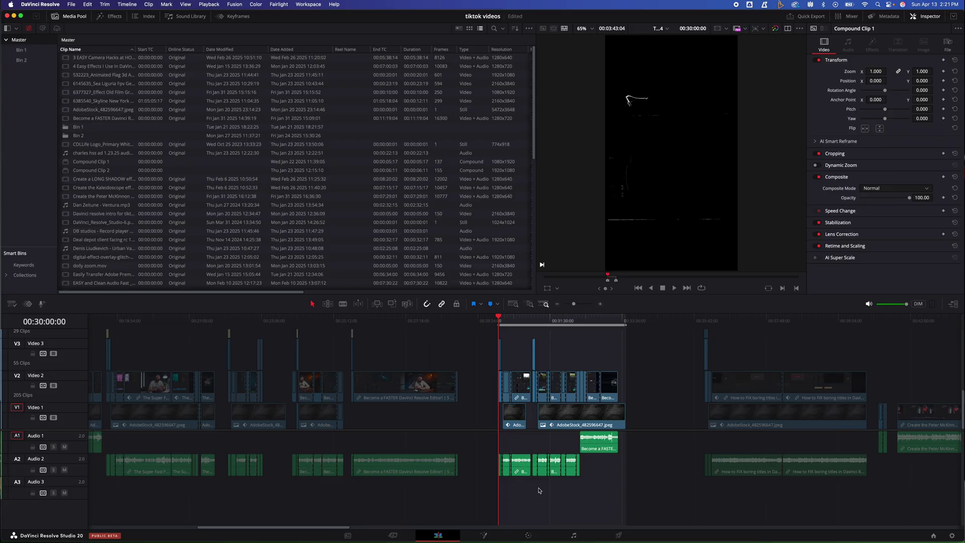
click(574, 536)
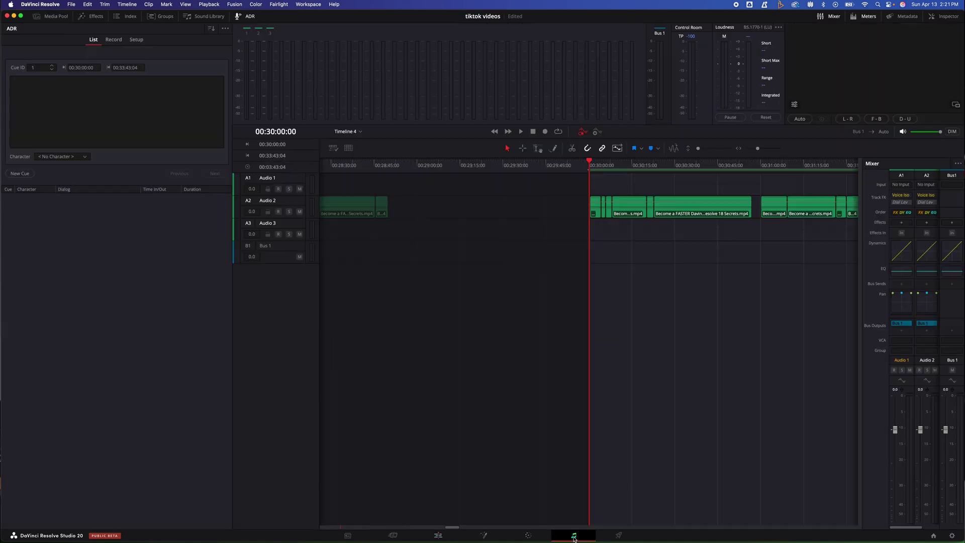
drag(448, 169, 628, 197)
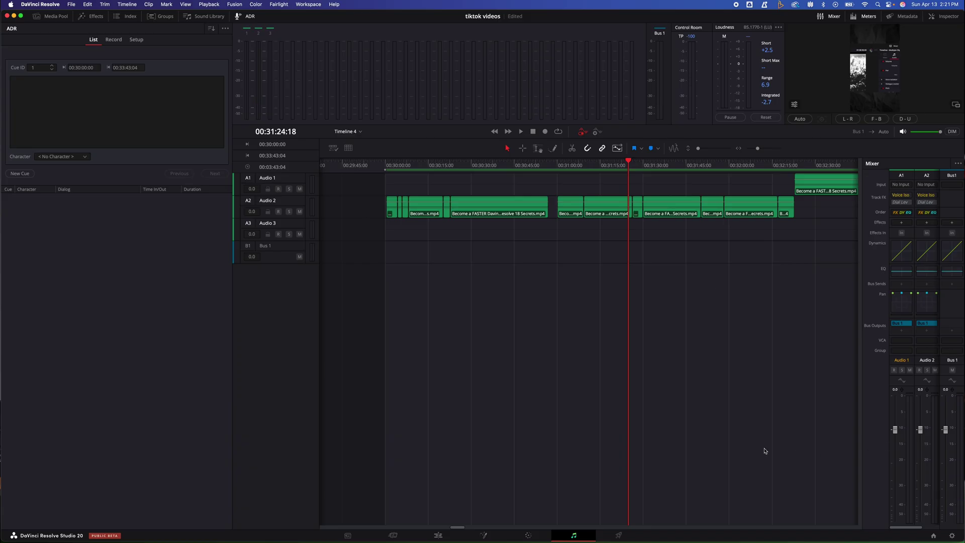
click(450, 533)
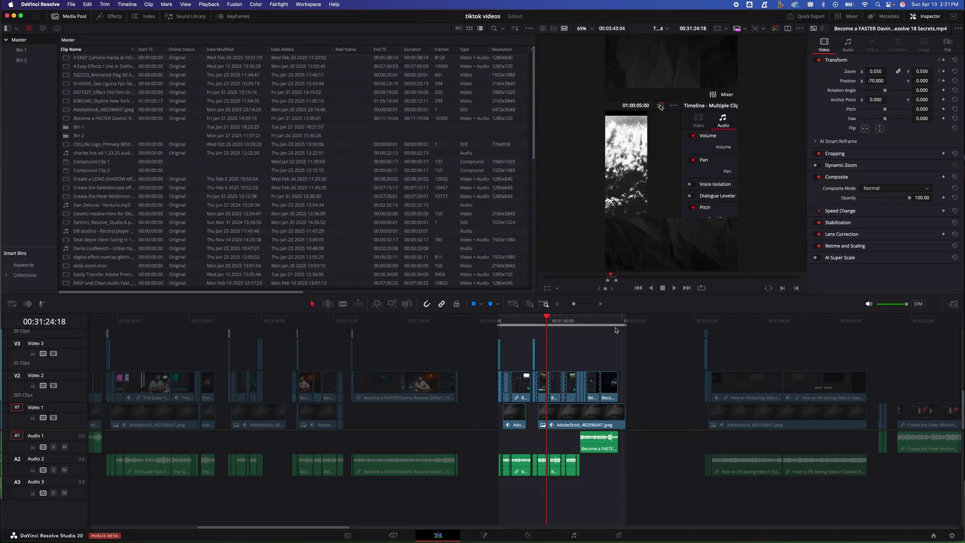
Run the AI Audio Assistant's Auto Mix with the YouTube delivery standard
click(126, 4)
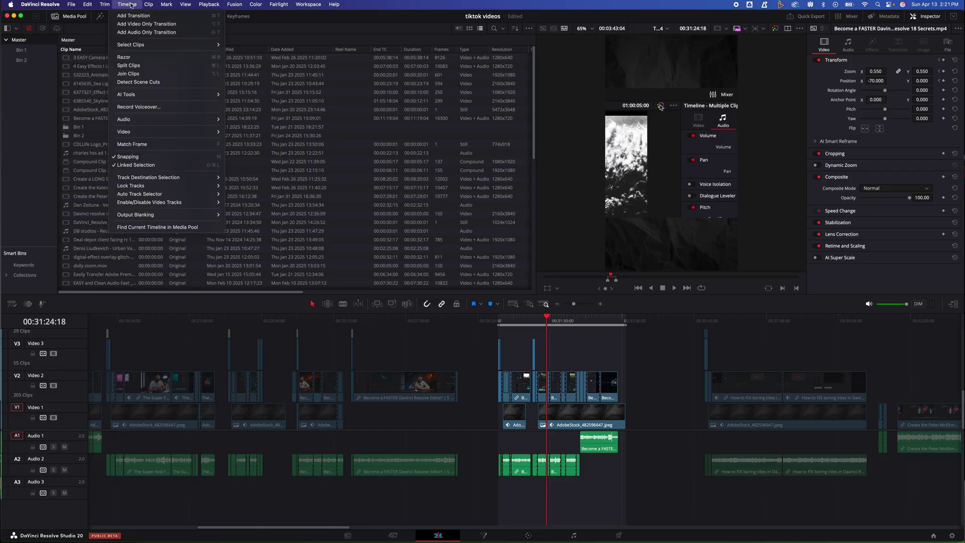
mouse_move(166, 99)
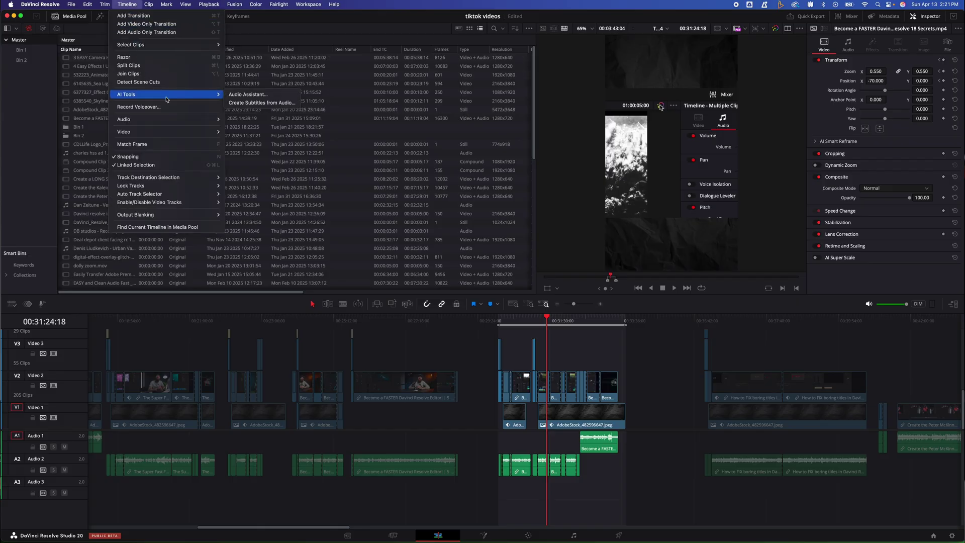
click(251, 96)
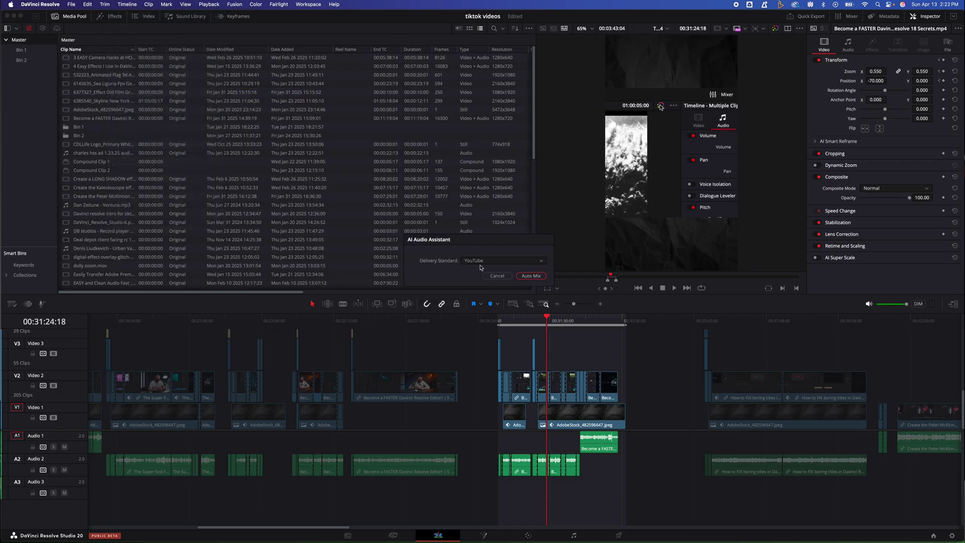
click(485, 262)
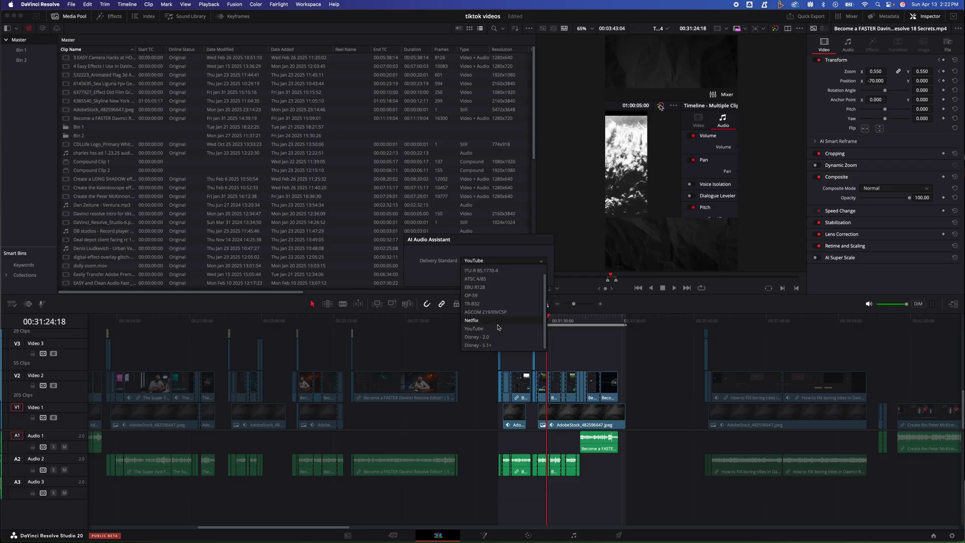
click(494, 337)
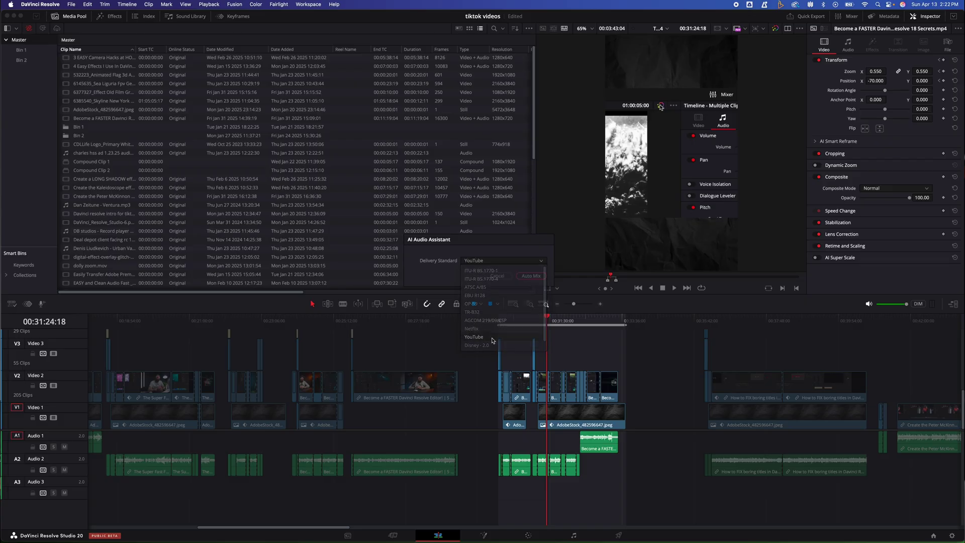
click(537, 279)
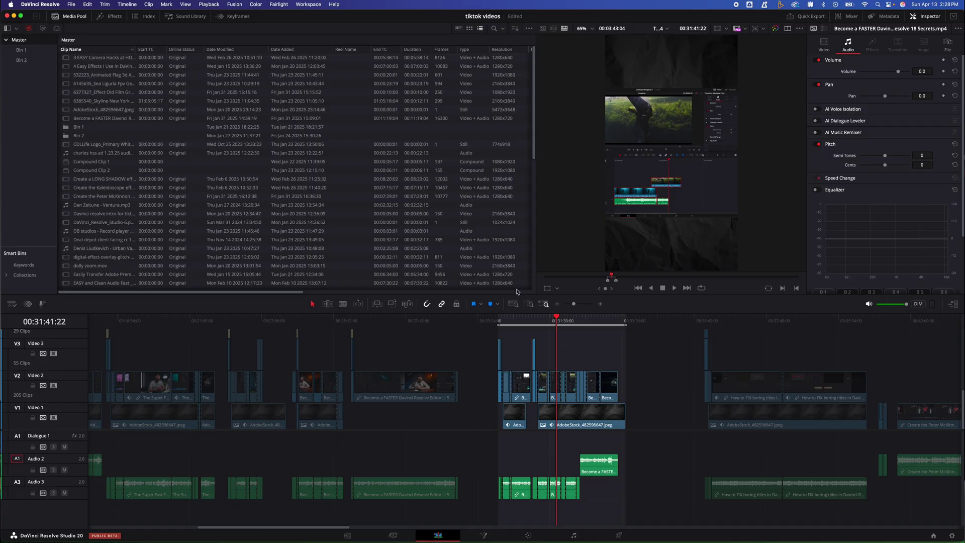
Switch to the Fairlight page and play the auto-mixed audio to check its loudness
click(574, 534)
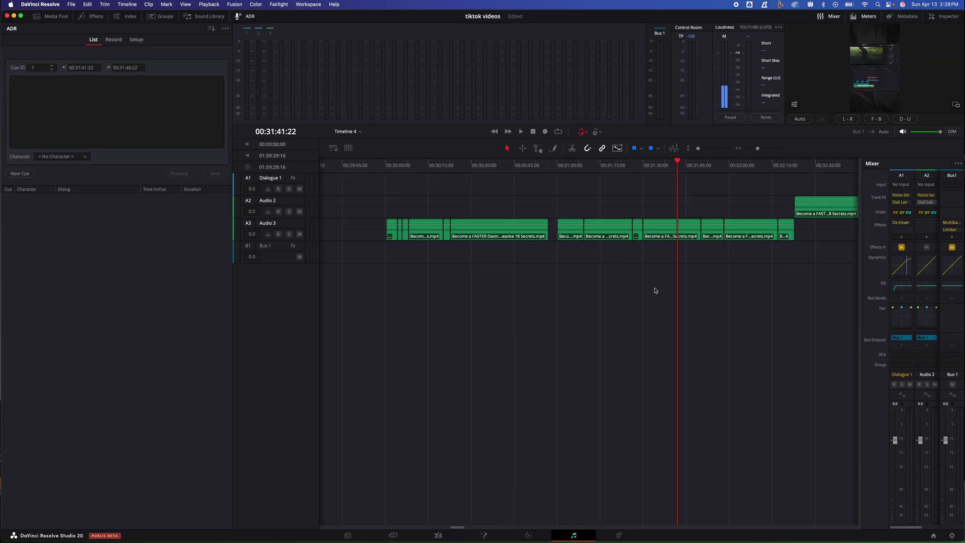
scroll(654, 289, right, 5)
key(space)
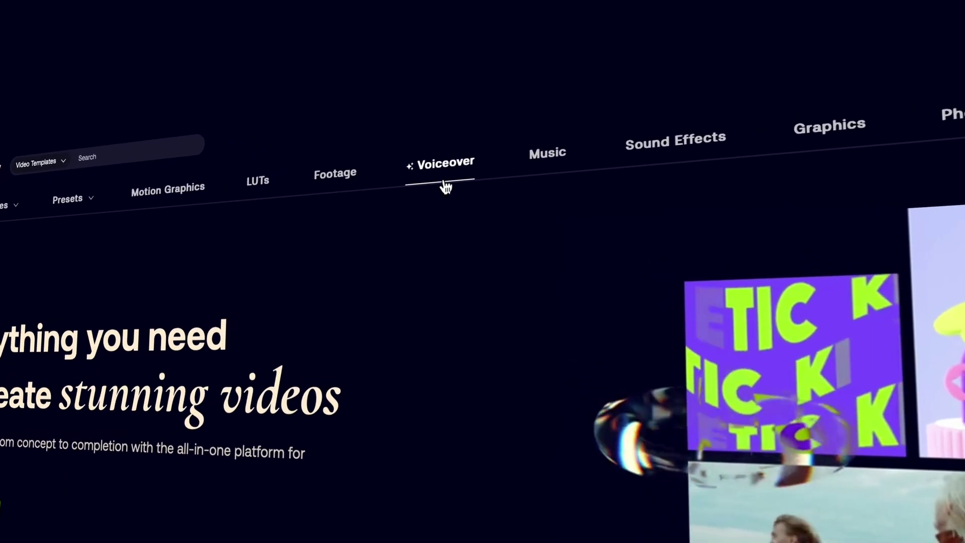
Enter 'Motion array is awesome!' as the Zero In voiceover script and review the emotion choices
click(444, 184)
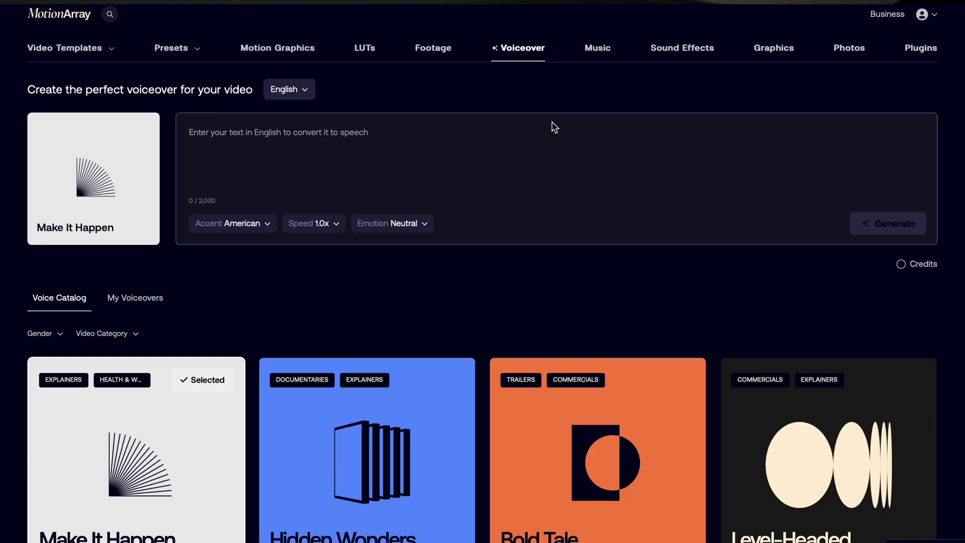
scroll(553, 236, down, 10)
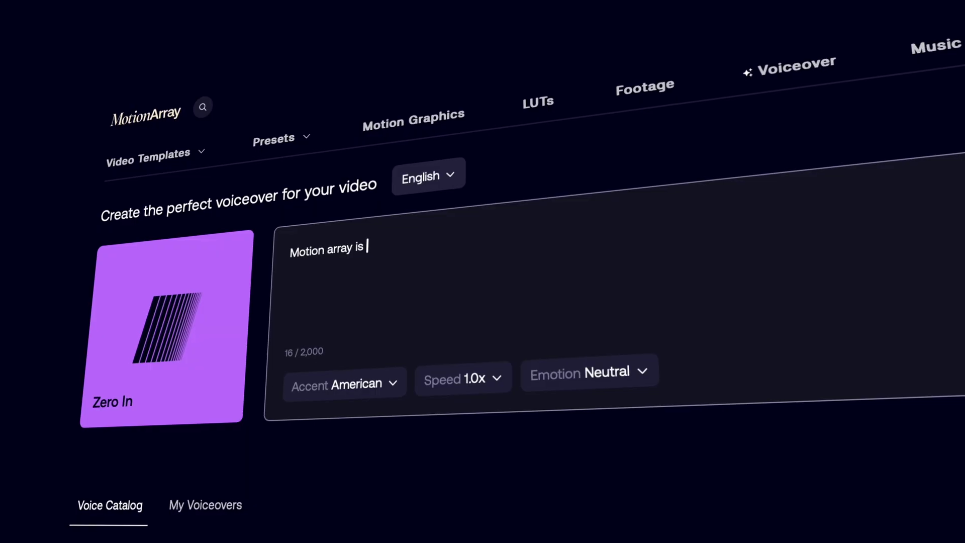
text(awesome)
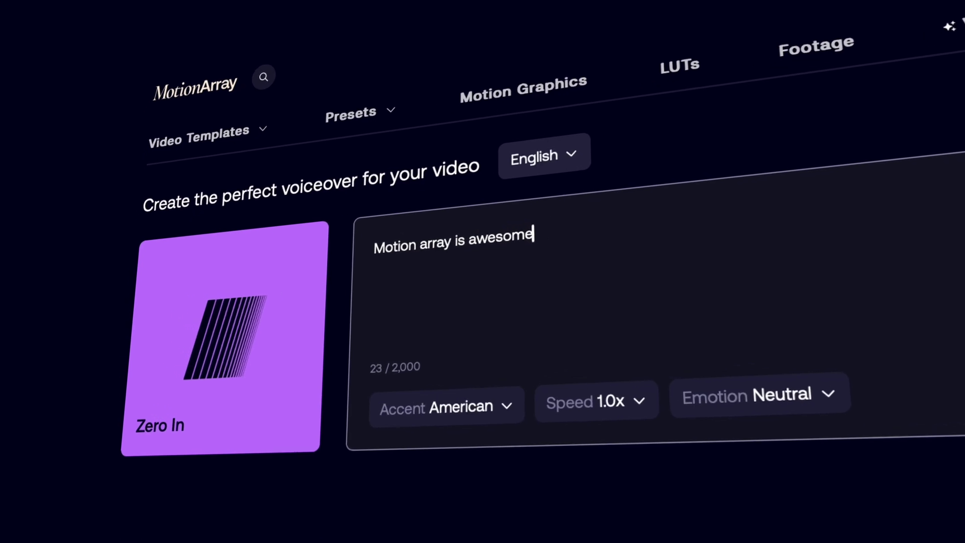
text(!)
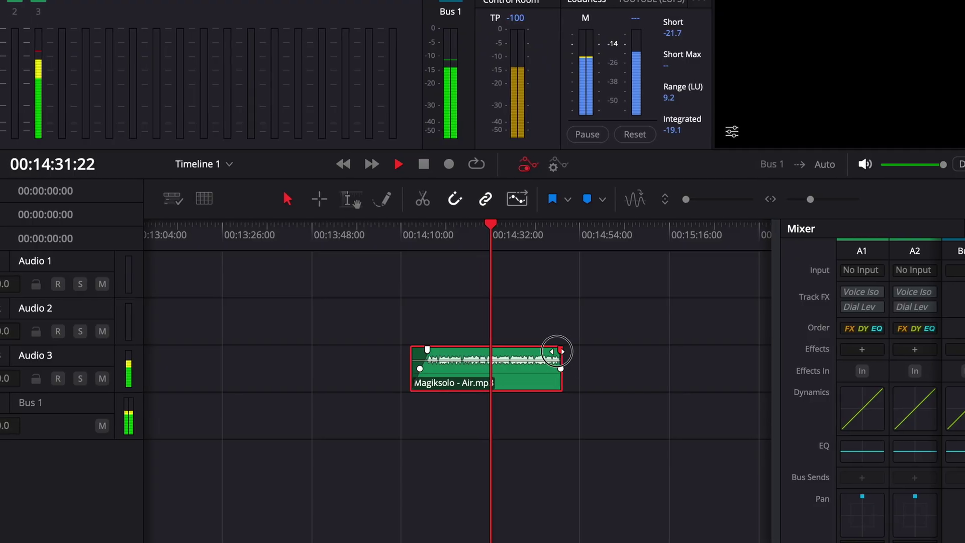
drag(558, 350, 518, 359)
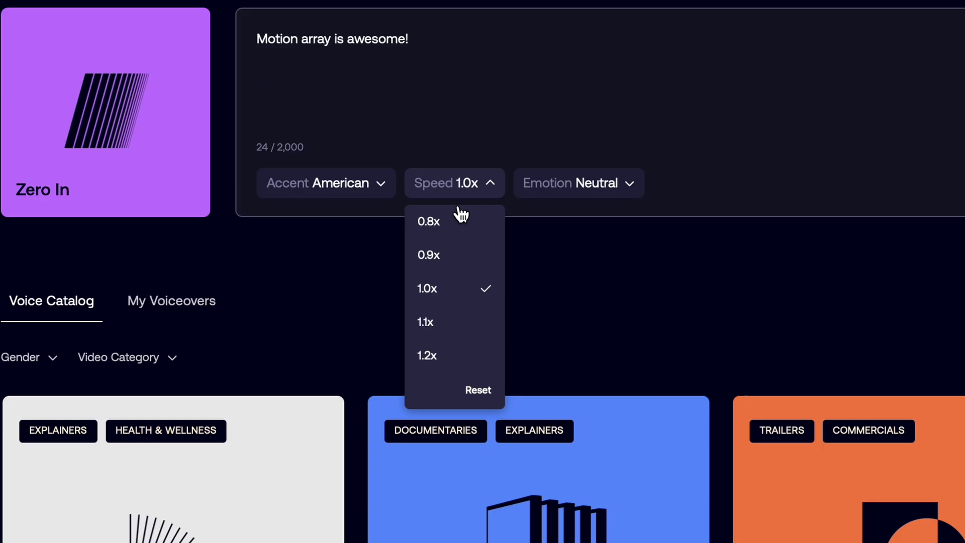
click(553, 190)
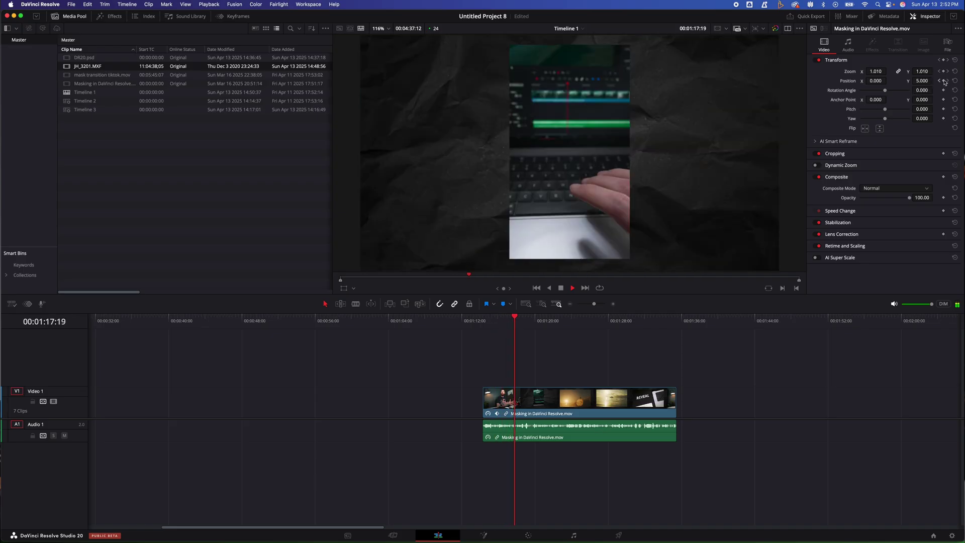
Replay the zoom-in from just before it, then show the Masking clip's Zoom and Position keyframes
key(space)
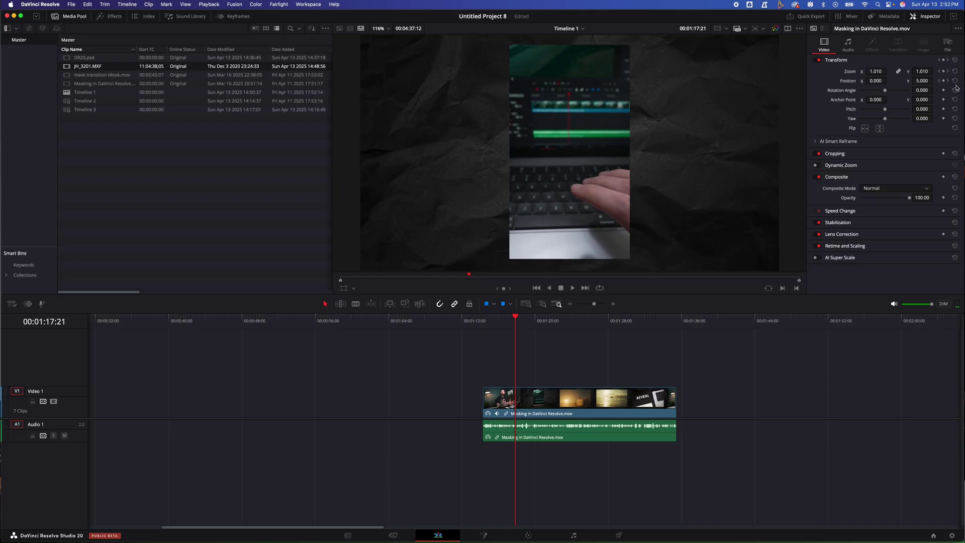
click(486, 320)
key(space)
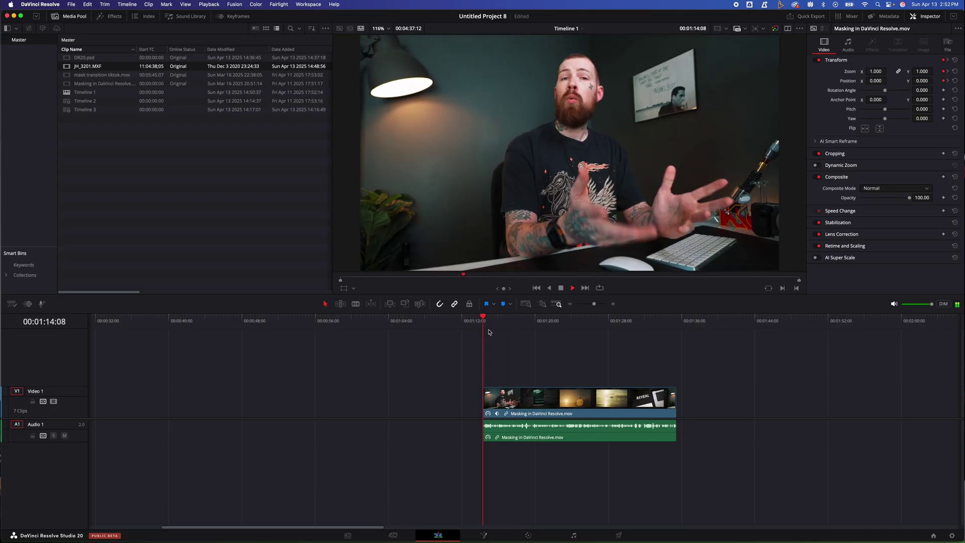
scroll(457, 358, right, 3)
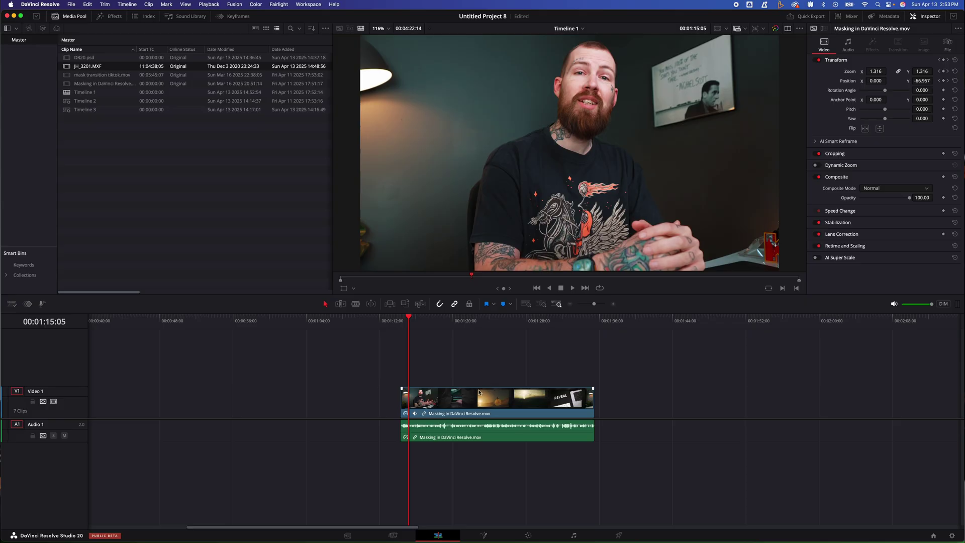
click(235, 17)
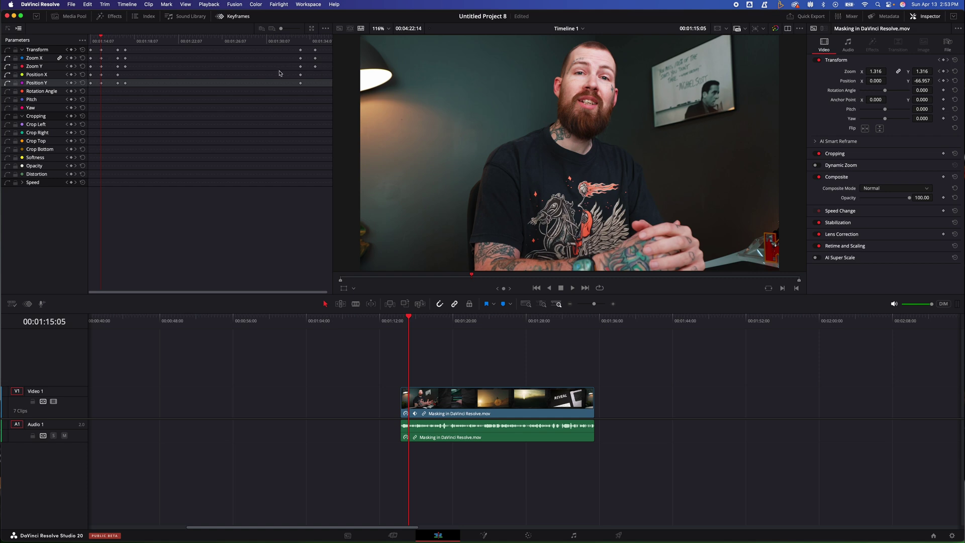
scroll(266, 76, right, 1)
click(71, 183)
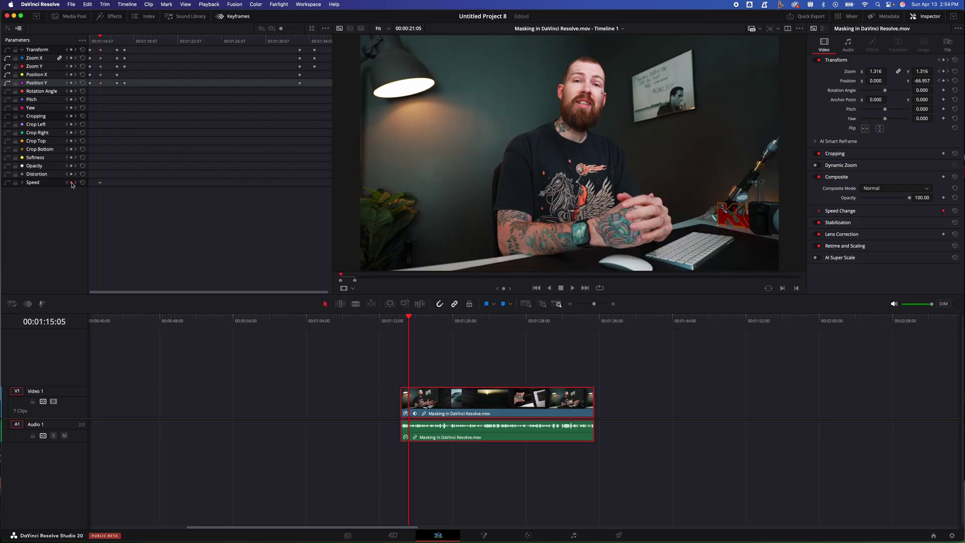
scroll(141, 81, right, 1)
drag(99, 38, 120, 42)
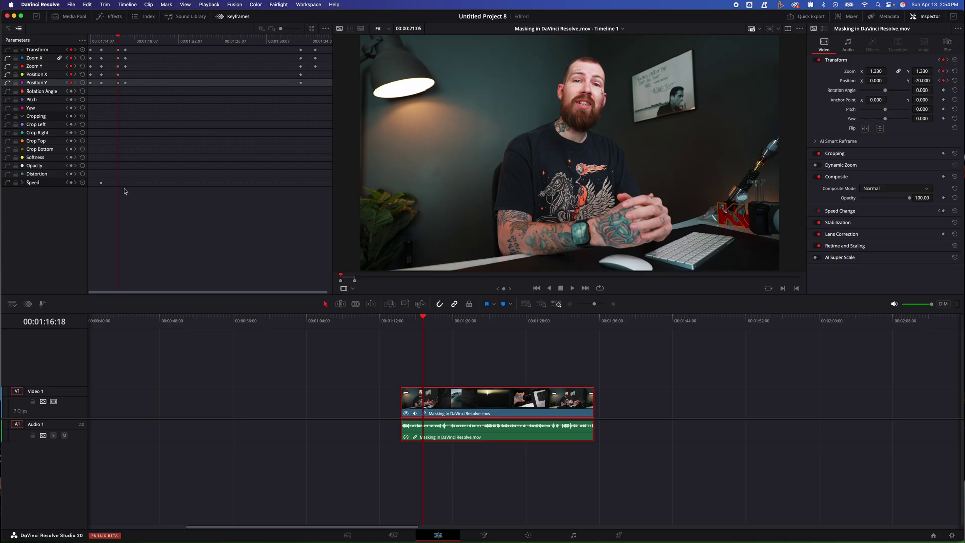
scroll(129, 201, right, 1)
click(82, 184)
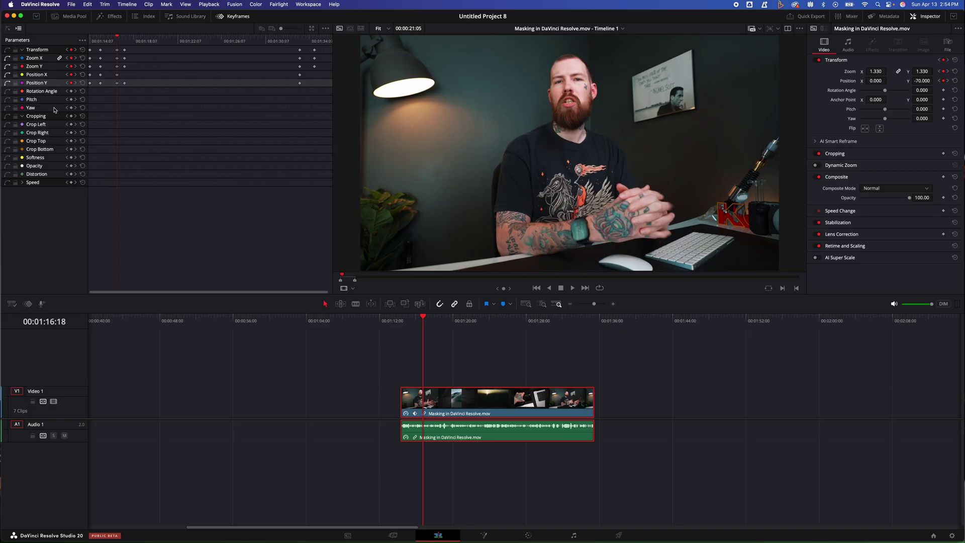
scroll(55, 117, right, 1)
scroll(107, 105, left, 1)
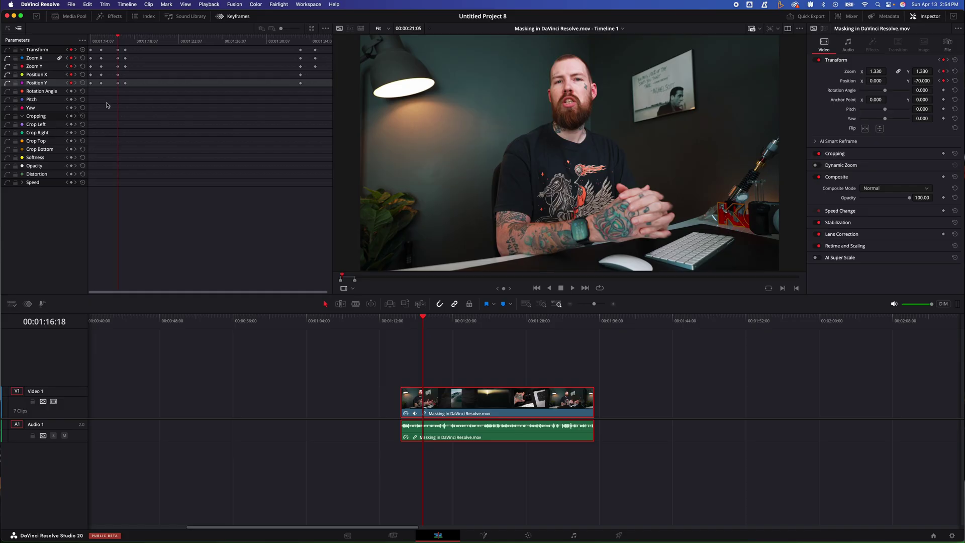
Turn the two Position Y keyframes at -70 into Bezier eases and flatten the right handle
click(8, 29)
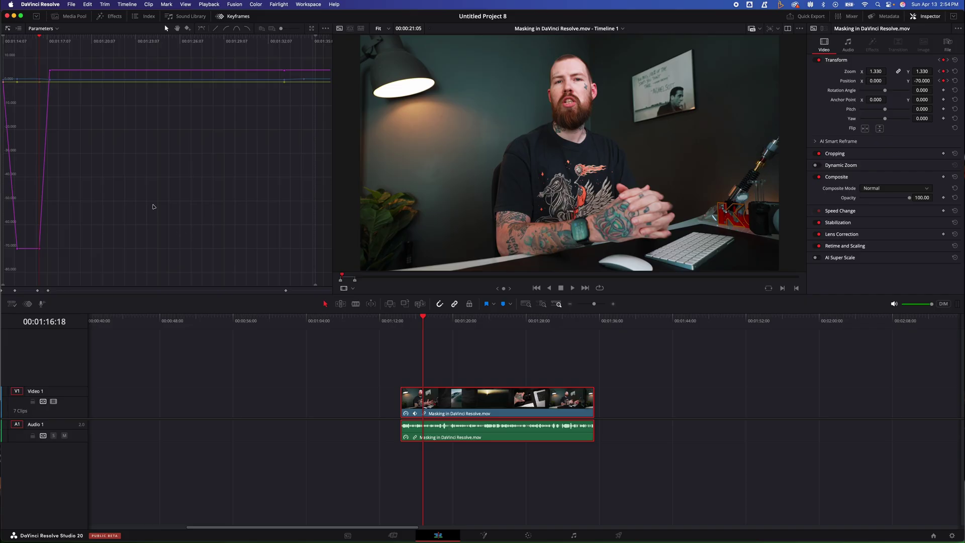
drag(282, 31, 296, 31)
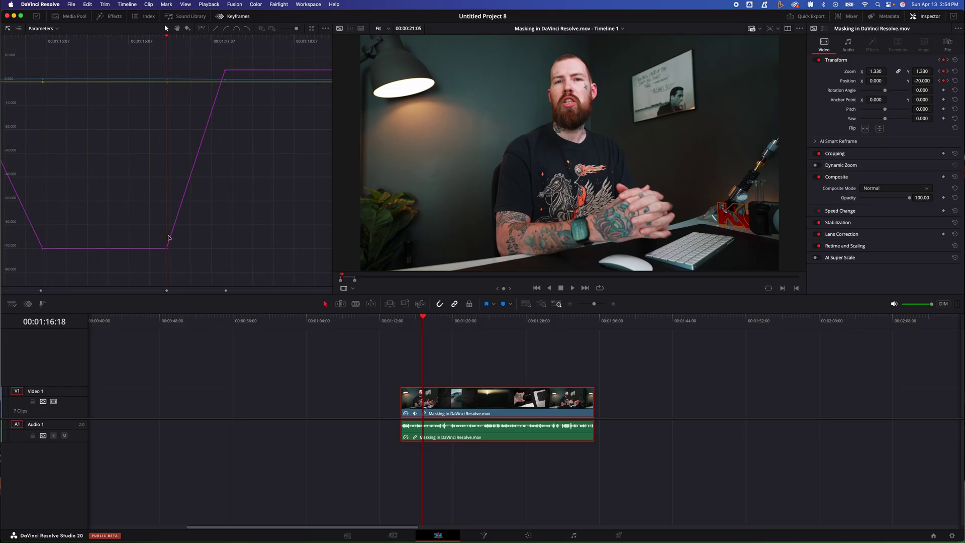
scroll(271, 196, left, 2)
drag(277, 184, 80, 271)
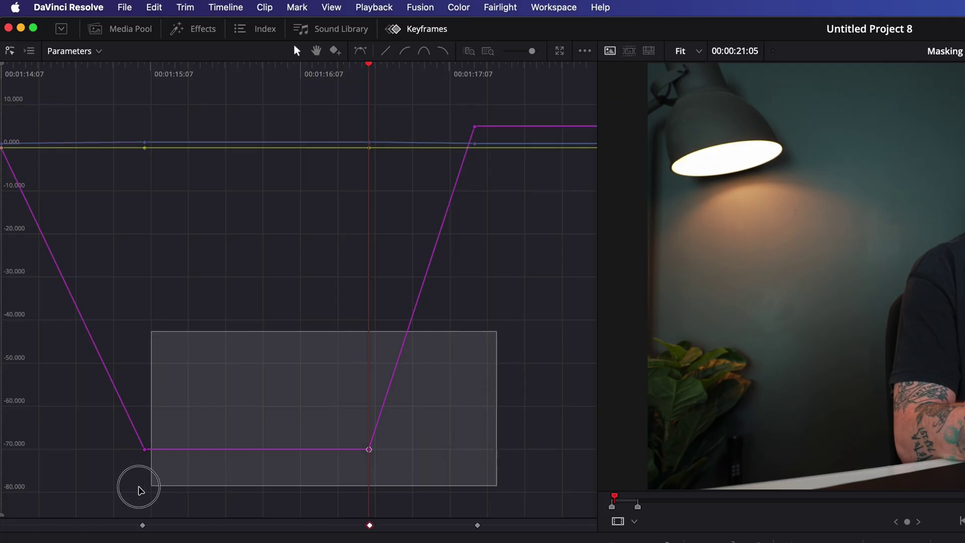
drag(139, 490, 116, 478)
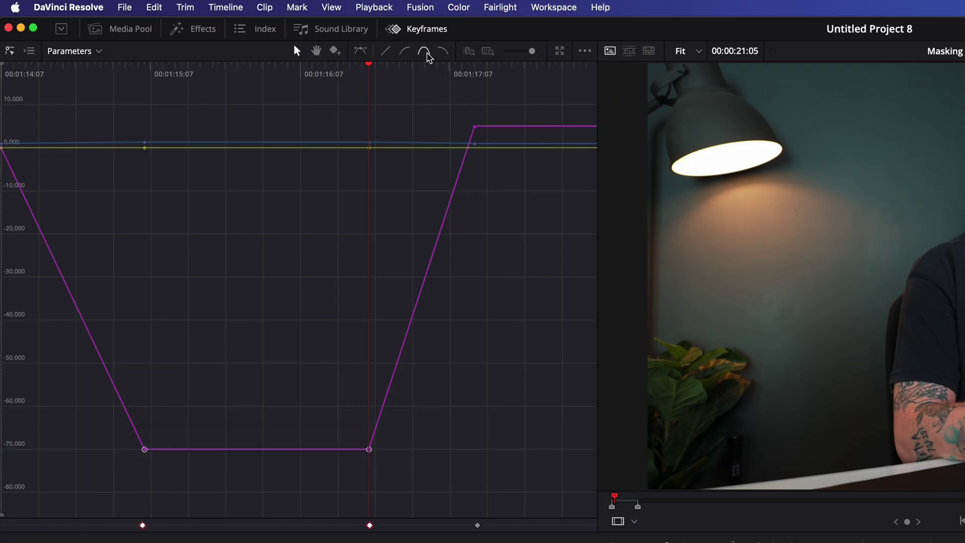
click(425, 52)
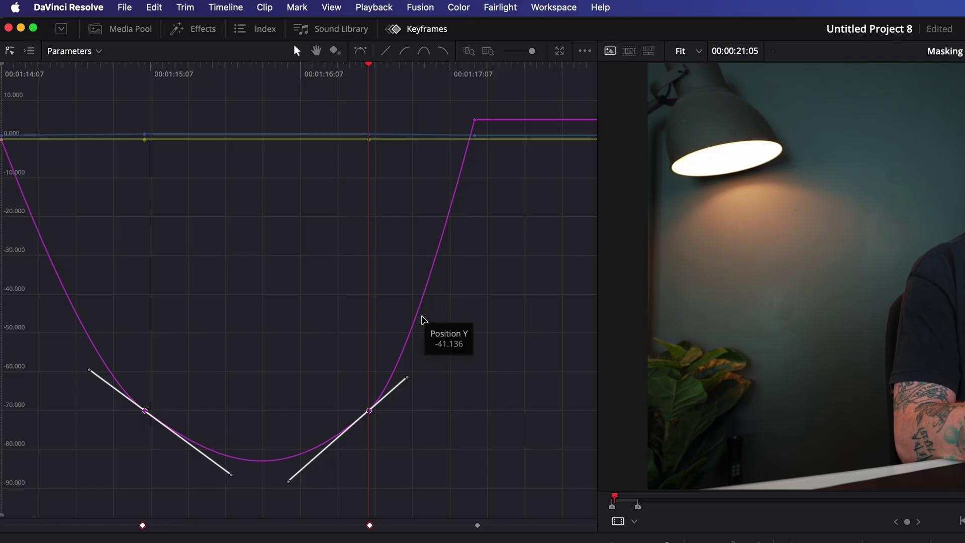
drag(408, 378, 444, 408)
Ease the top Position Y keyframe smoothly, stretch its handle, and play back the movement
click(475, 120)
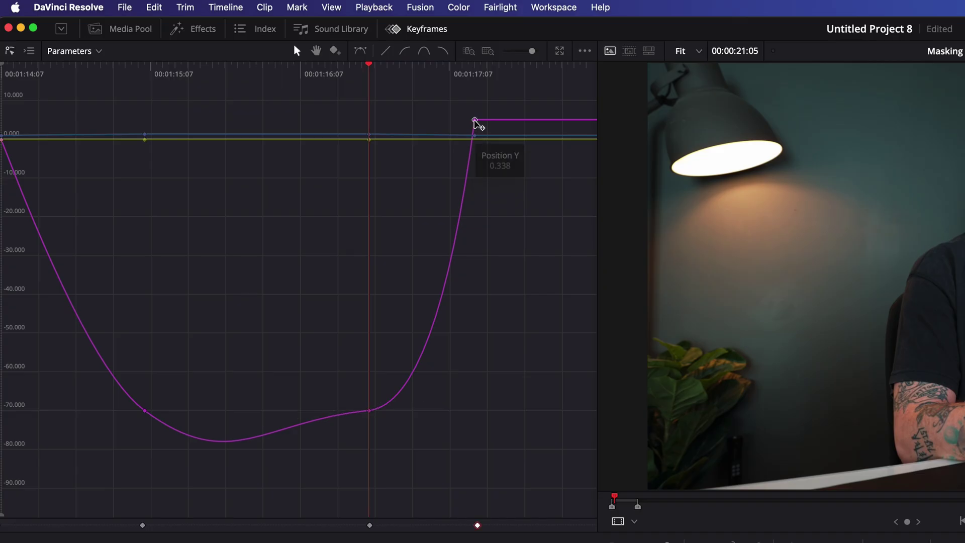
click(400, 53)
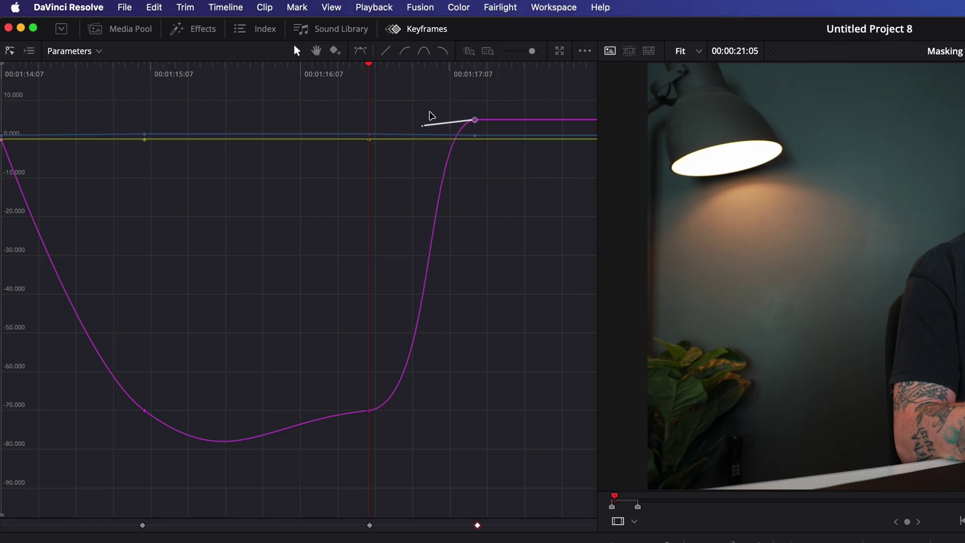
drag(425, 131, 340, 177)
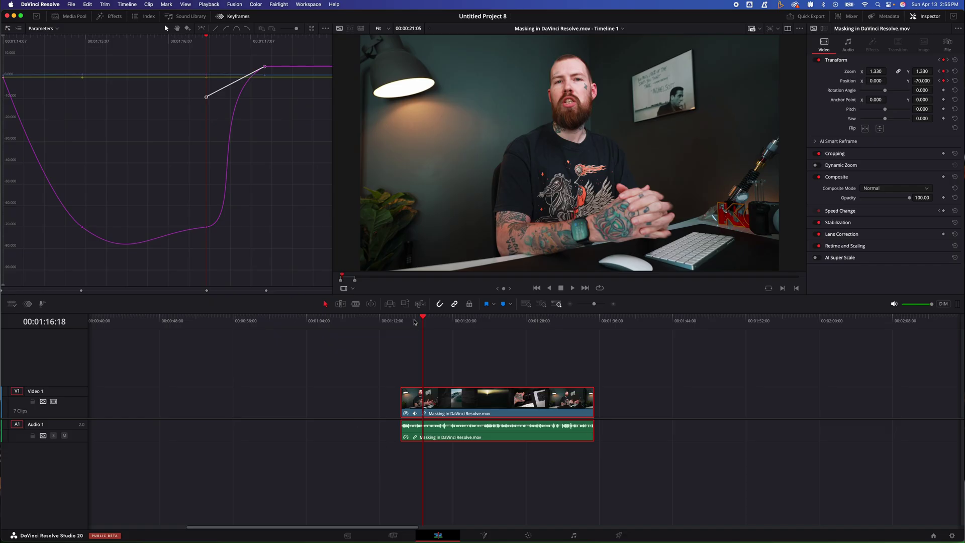
click(396, 321)
key(space)
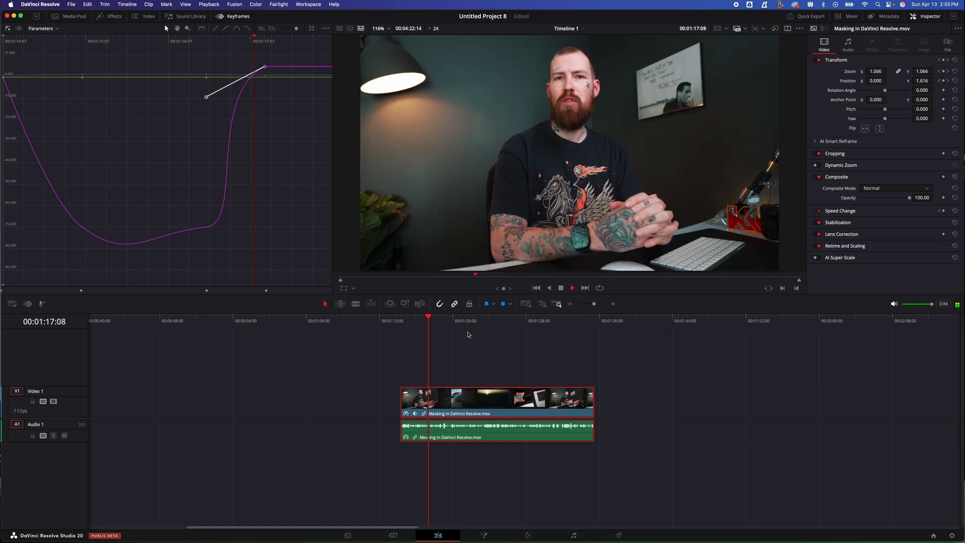
click(401, 320)
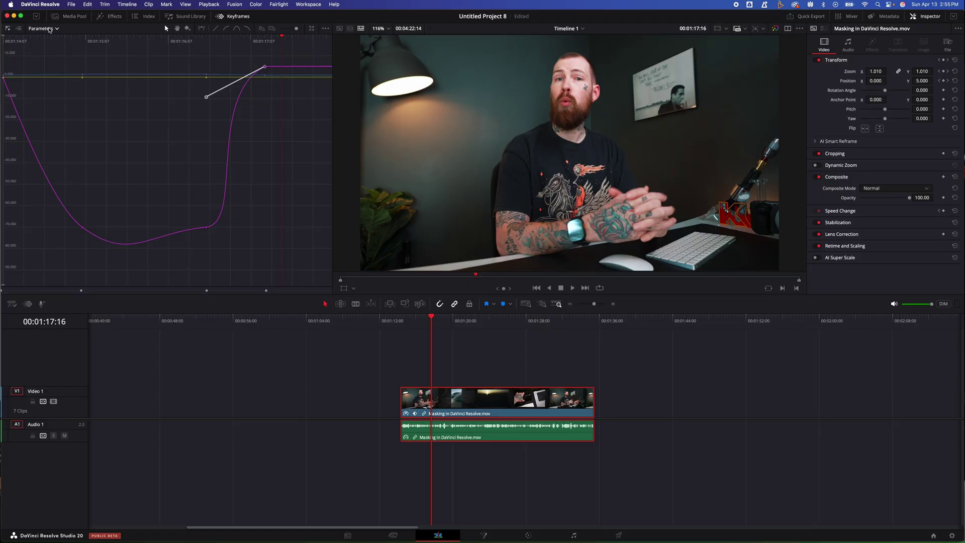
Hide the Position Y curve so only the Zoom curves remain in the graph
mouse_move(59, 40)
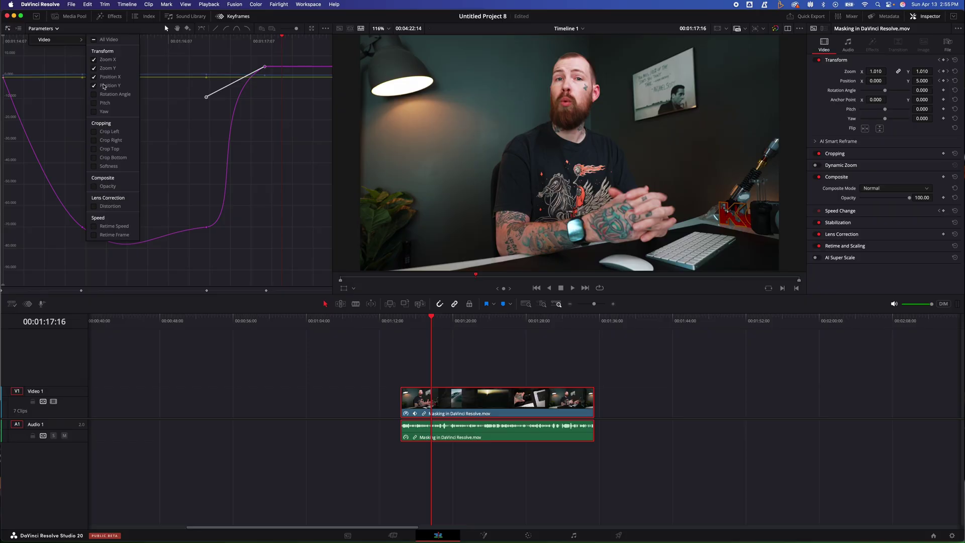
click(94, 86)
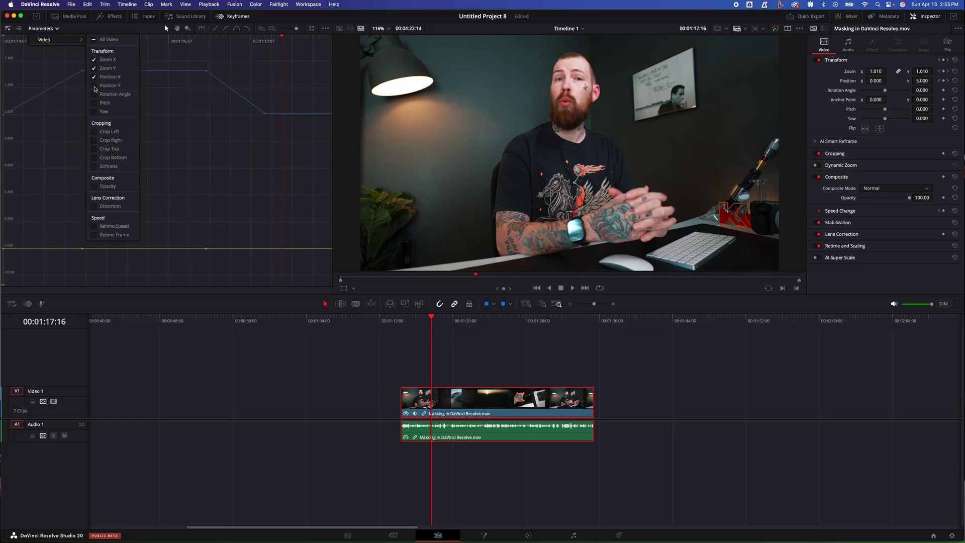
click(177, 125)
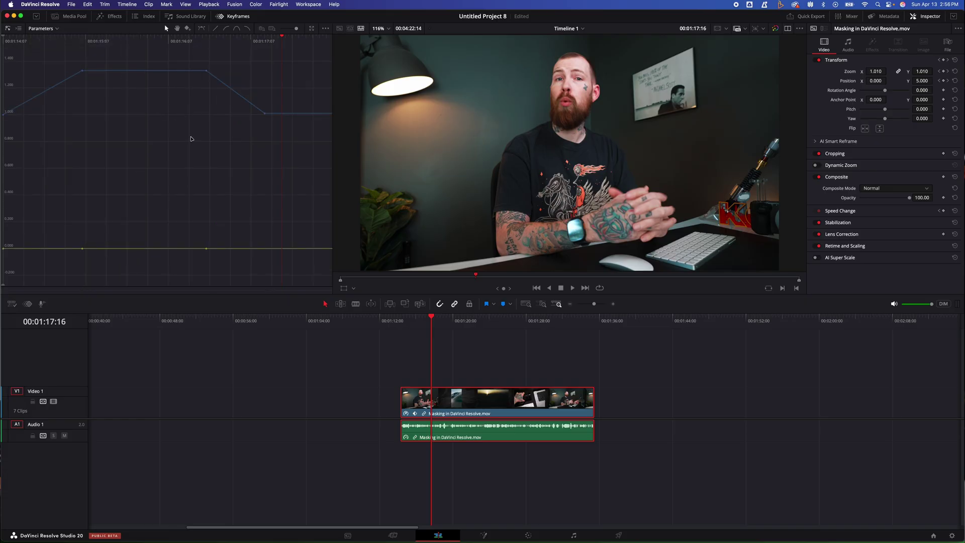
click(206, 70)
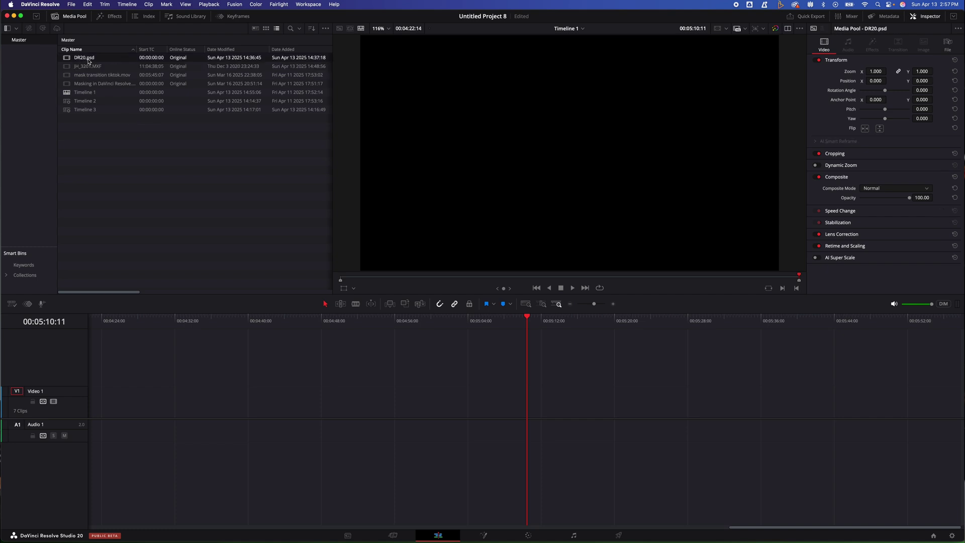
Place DR20.psd on Video 1 and keyframe its Zoom from 1.000 to 1.410 at 00:05:23:05
double_click(65, 59)
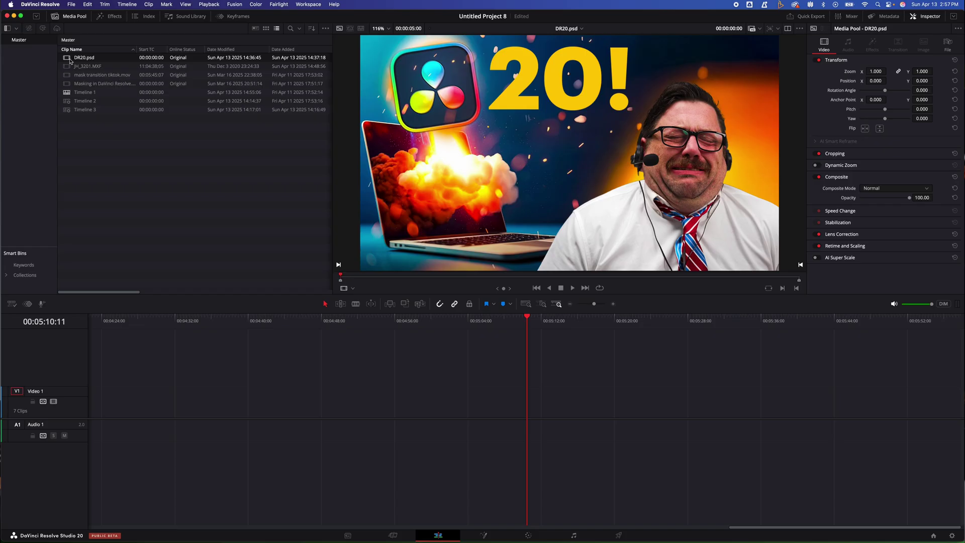
drag(68, 61, 659, 405)
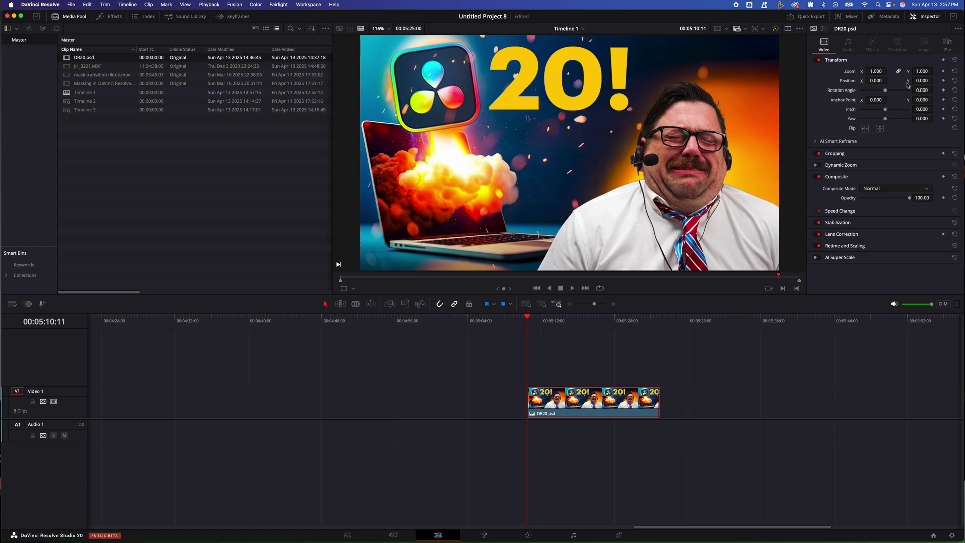
click(943, 72)
drag(637, 317, 644, 317)
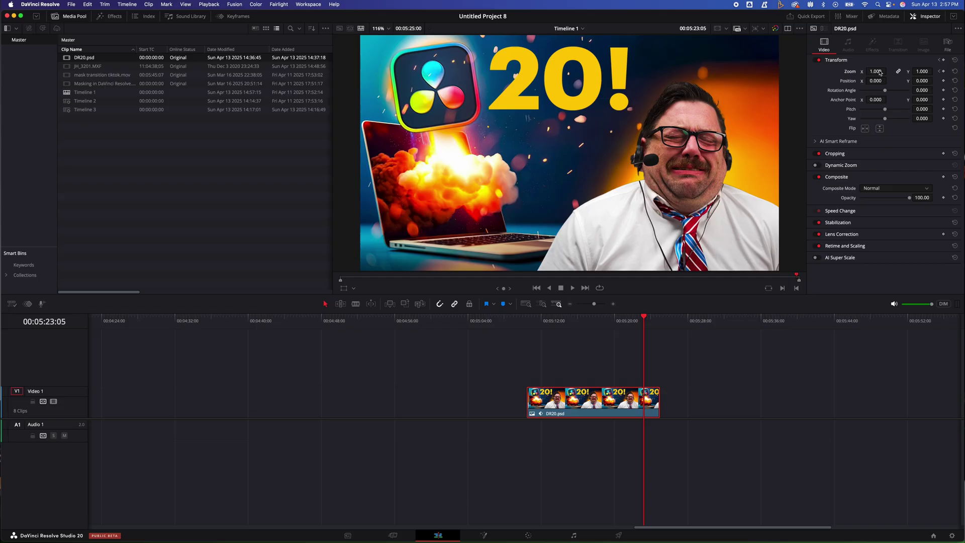
drag(879, 72, 879, 73)
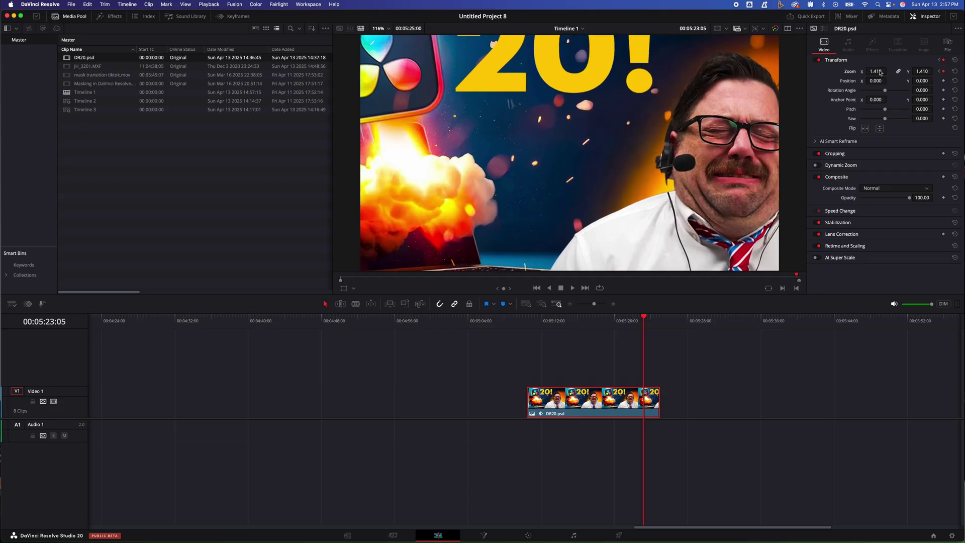
click(539, 324)
click(528, 326)
key(space)
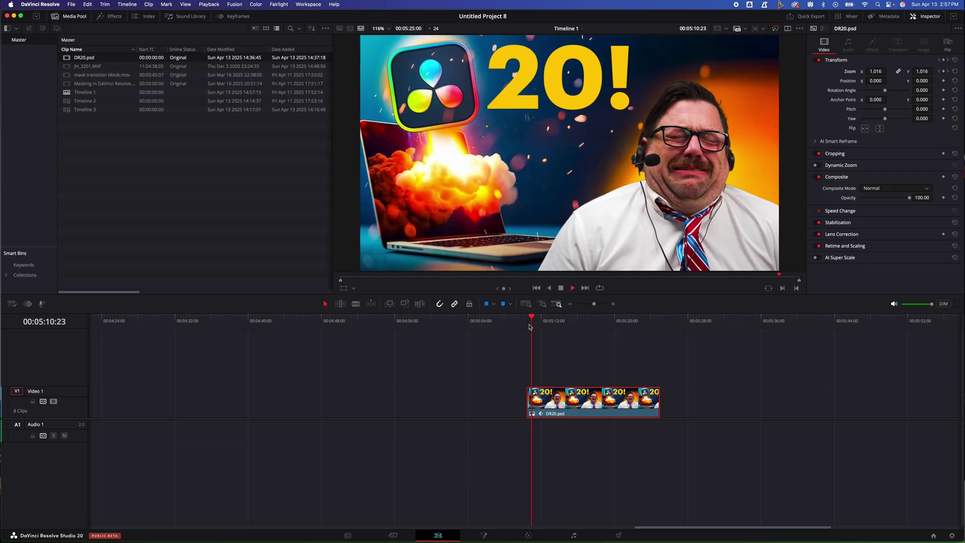
key(space)
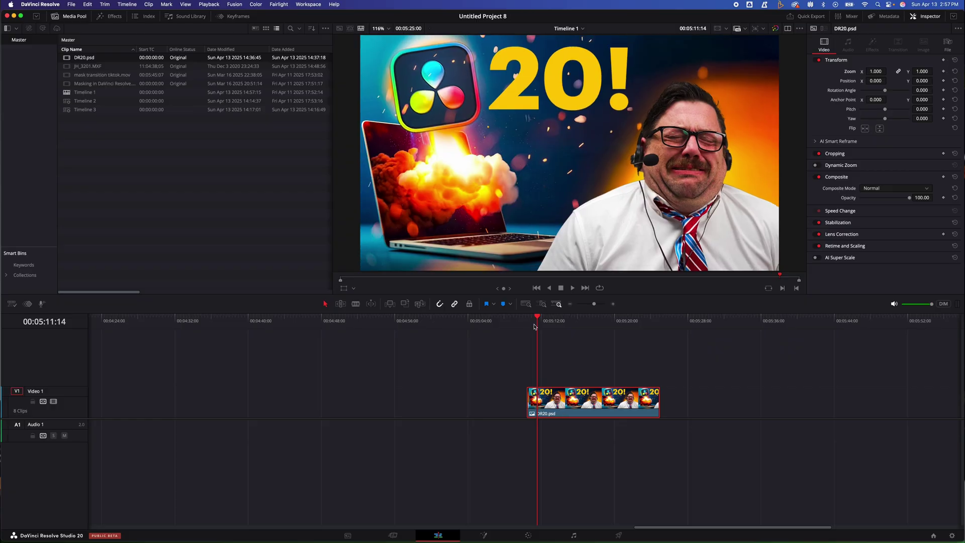
Split the DR20.psd clip into separate layer tracks
right_click(581, 398)
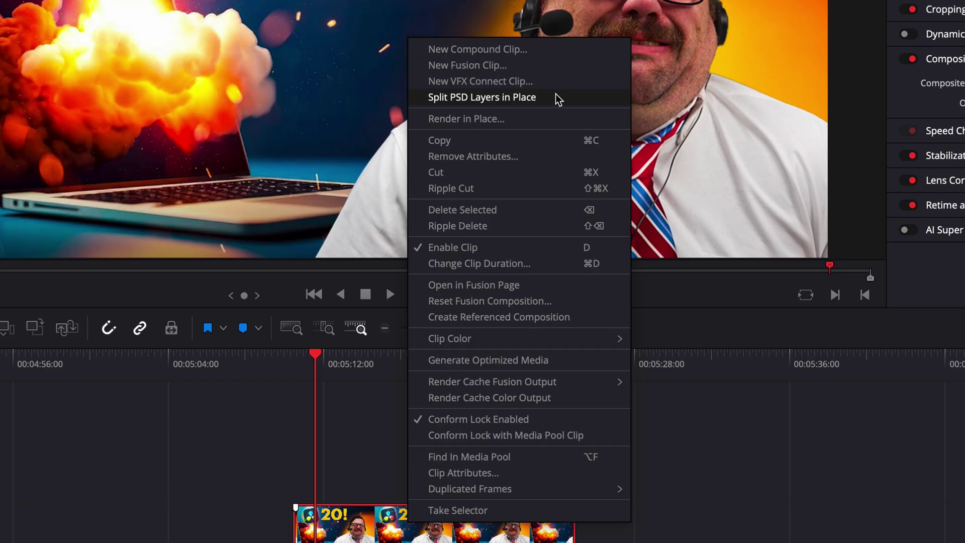
click(556, 93)
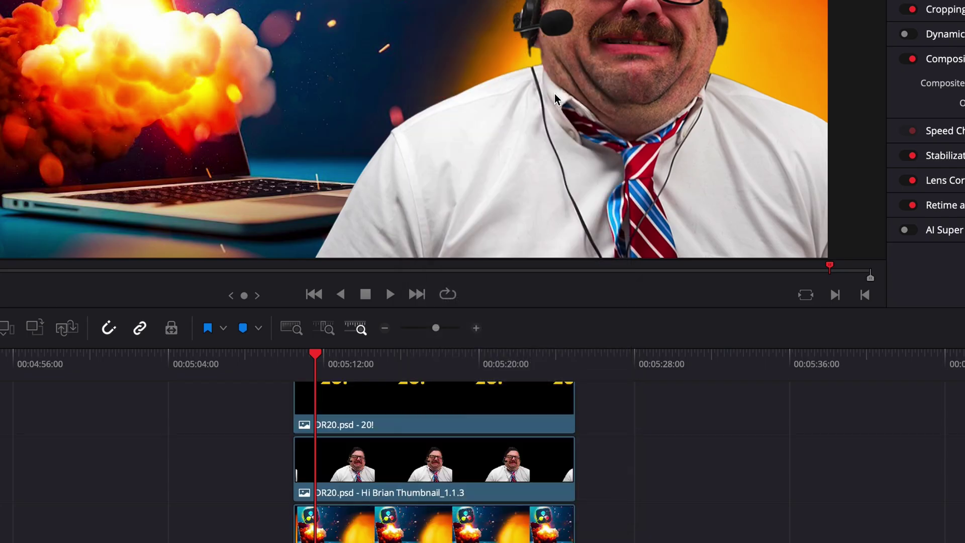
scroll(600, 348, right, 1)
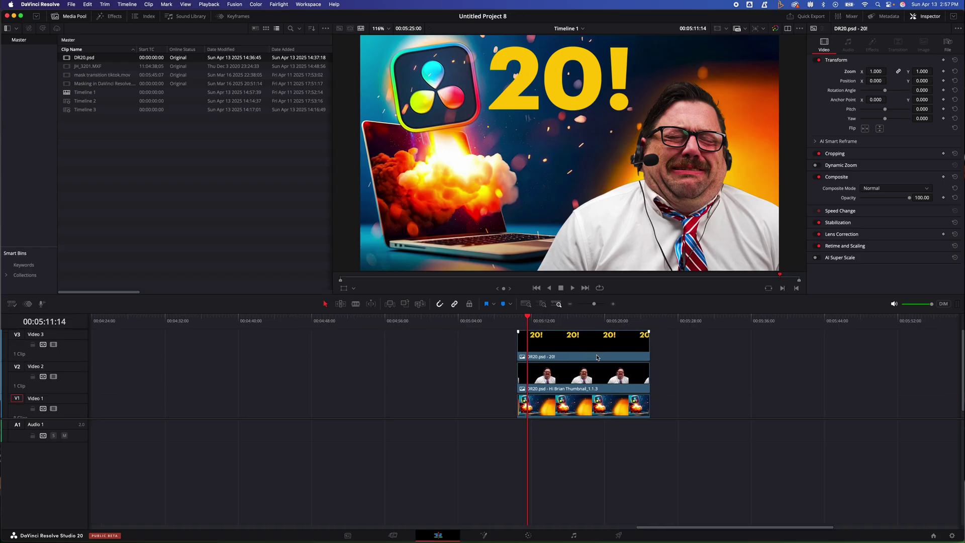
Enlarge the background layer to 1.130 zoom near the end of the clips
key(Up)
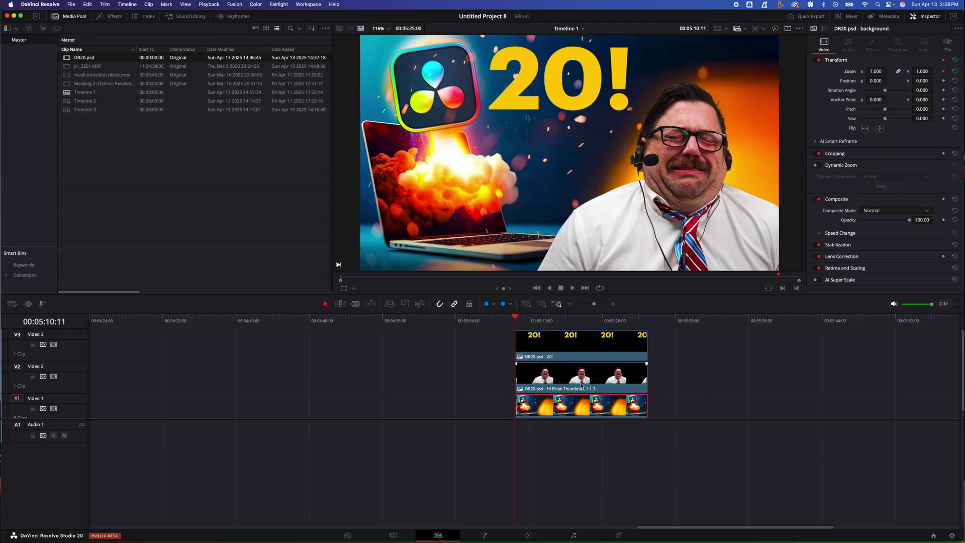
click(639, 319)
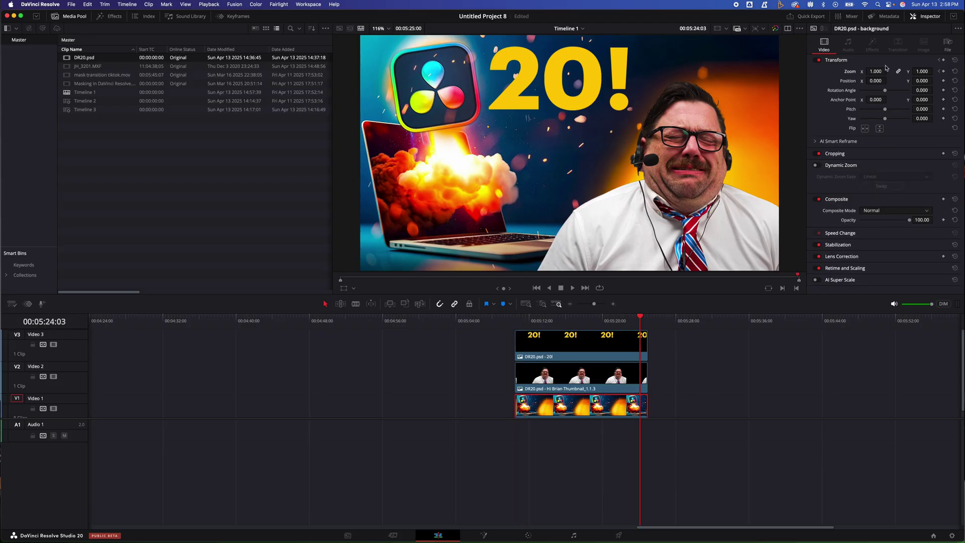
drag(884, 71, 880, 71)
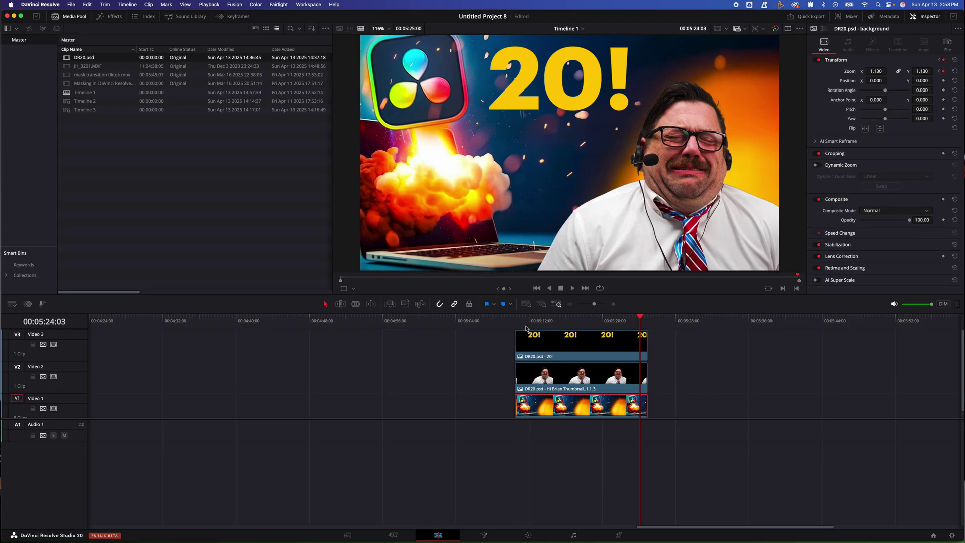
key(Up)
Keyframe the Video 2 person layer's zoom from 1.160 down to 1.020 at 00:05:22:08
click(526, 374)
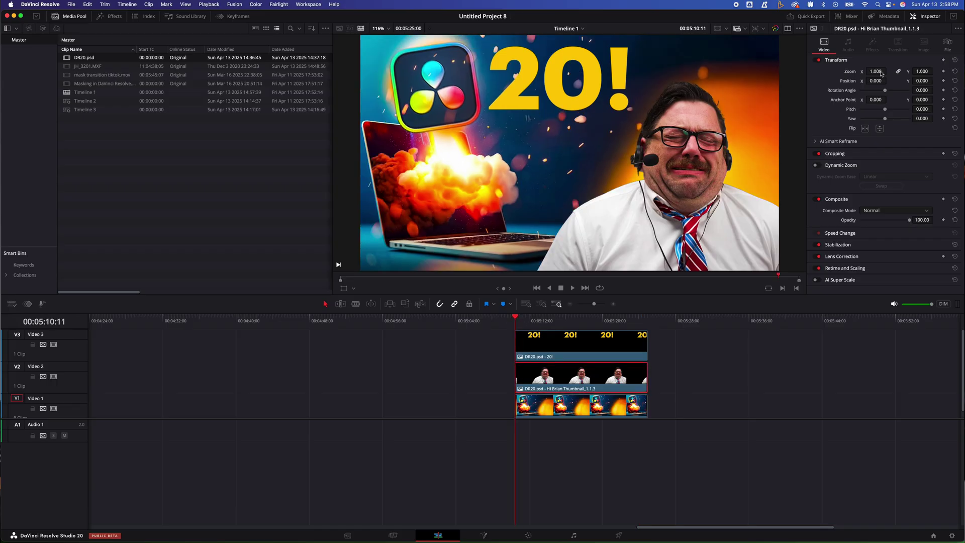
drag(877, 74, 881, 75)
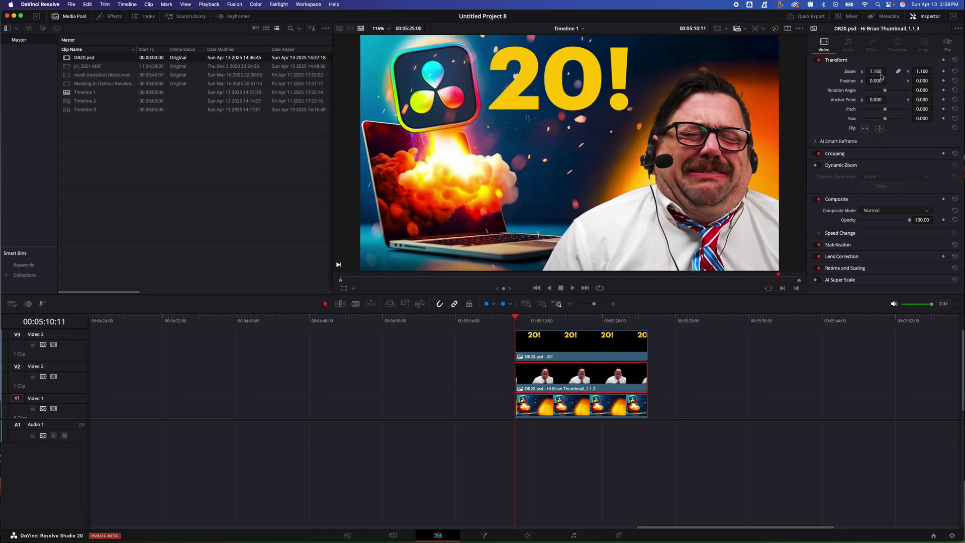
click(943, 71)
click(624, 320)
drag(877, 75, 873, 72)
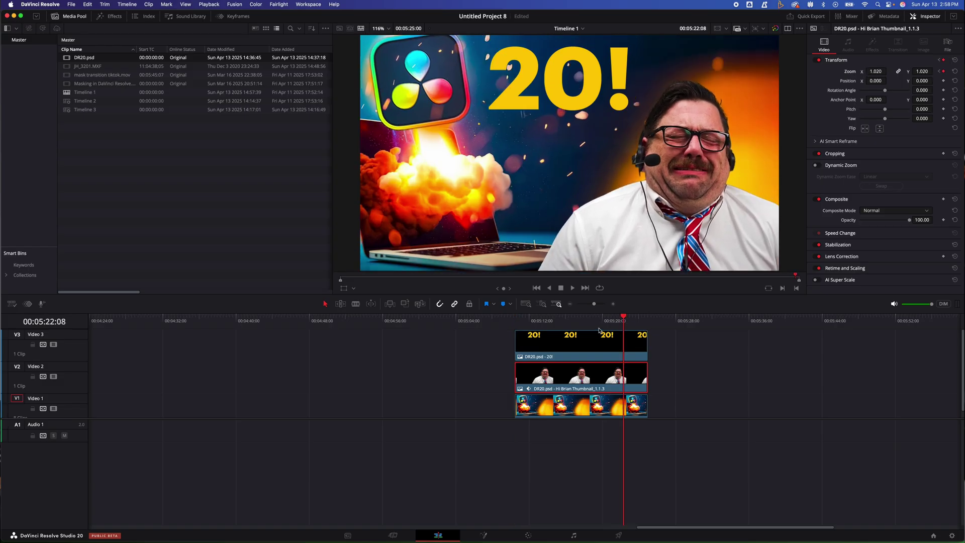
Preview the 20! title layer fading in from the start of its clip
click(529, 320)
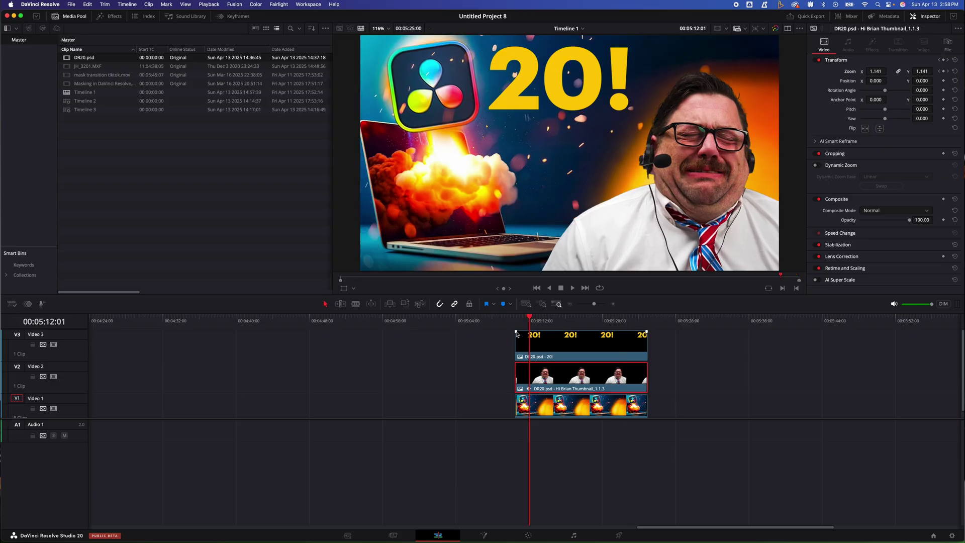
click(517, 336)
key(d)
key(Up)
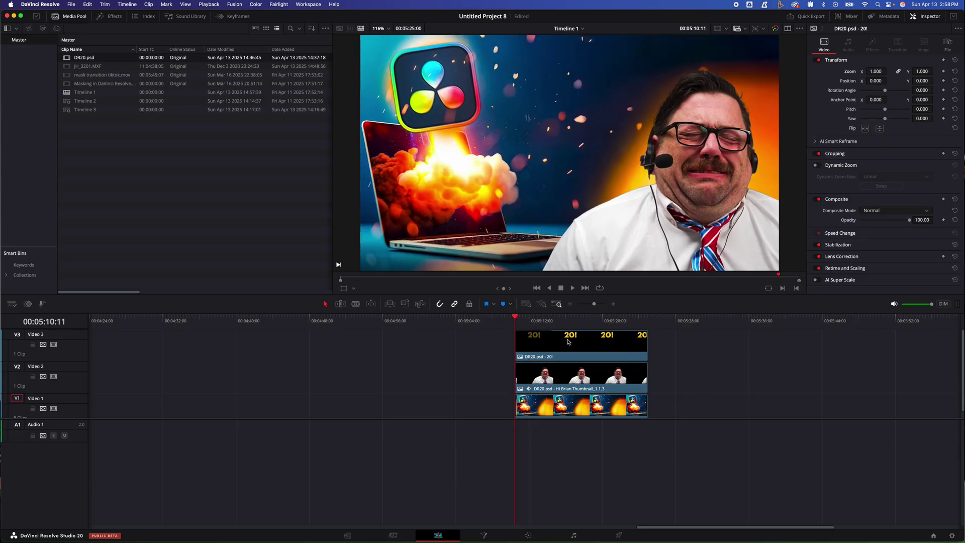
key(space)
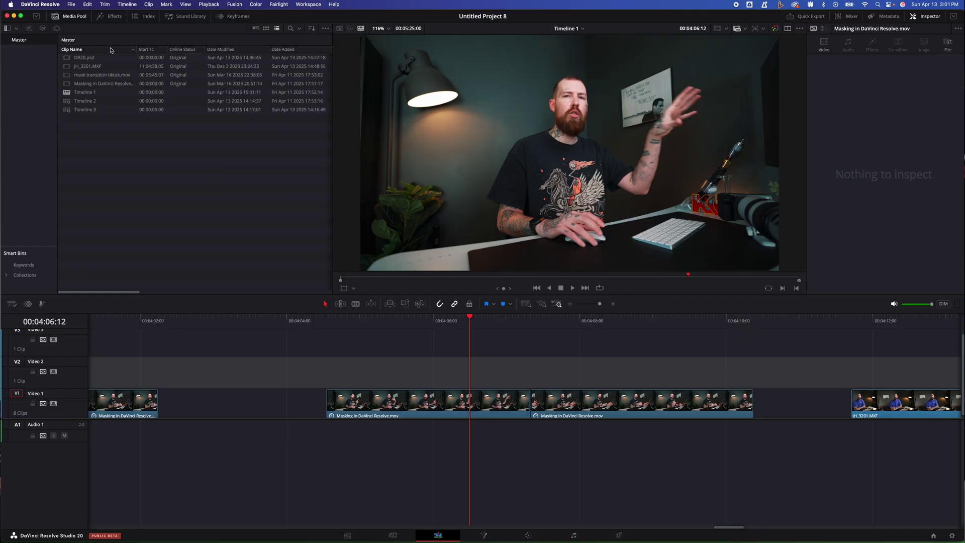
Drop a Smooth Cut transition onto the V1 talking-head edit point and play it
click(110, 16)
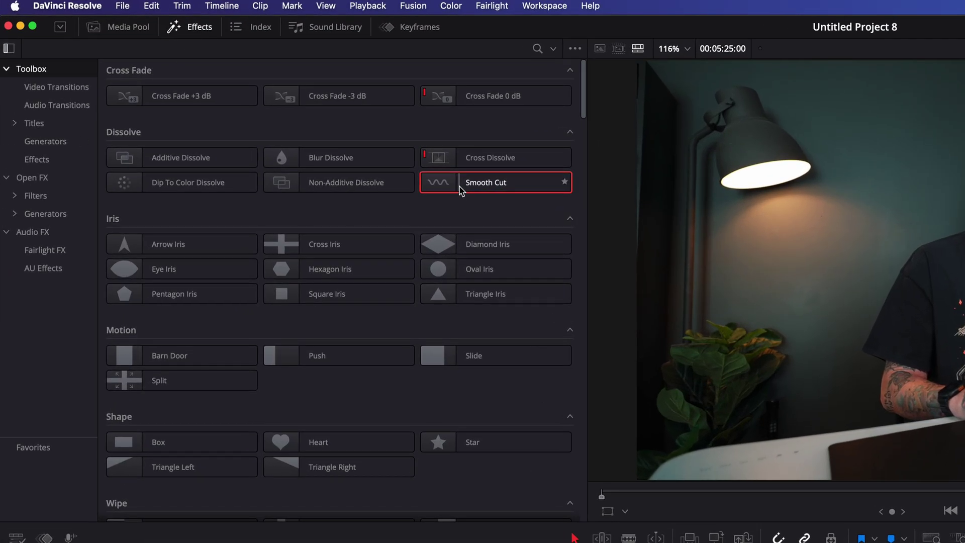
drag(436, 182, 495, 226)
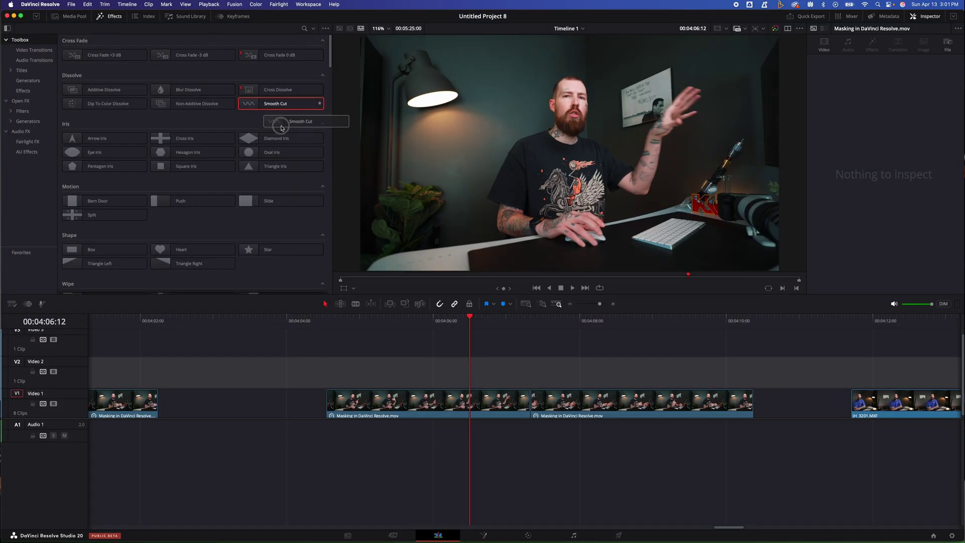
drag(281, 127, 527, 402)
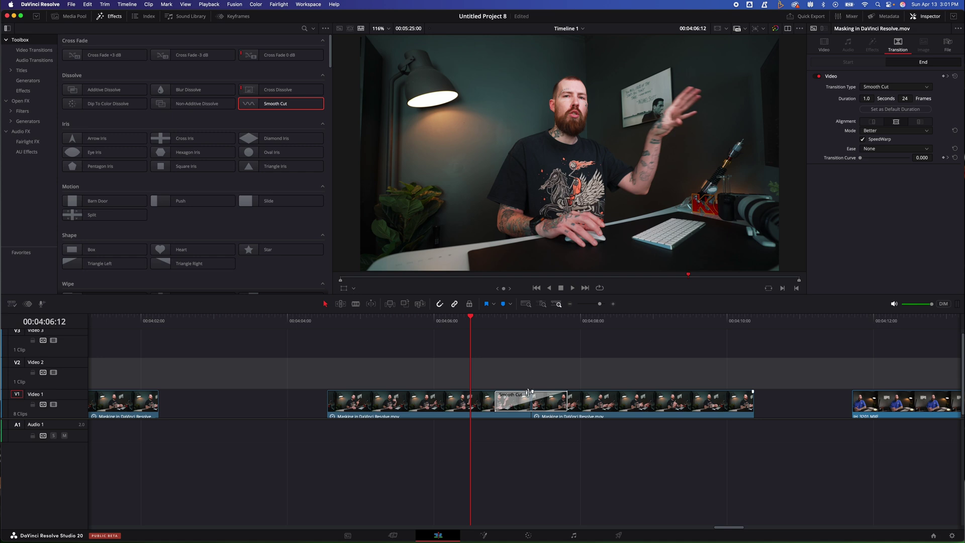
key(space)
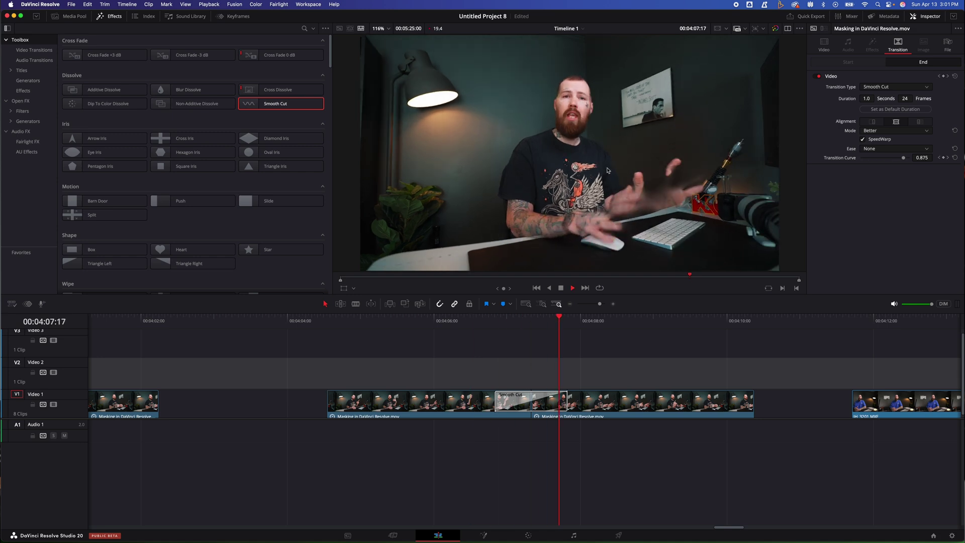
key(space)
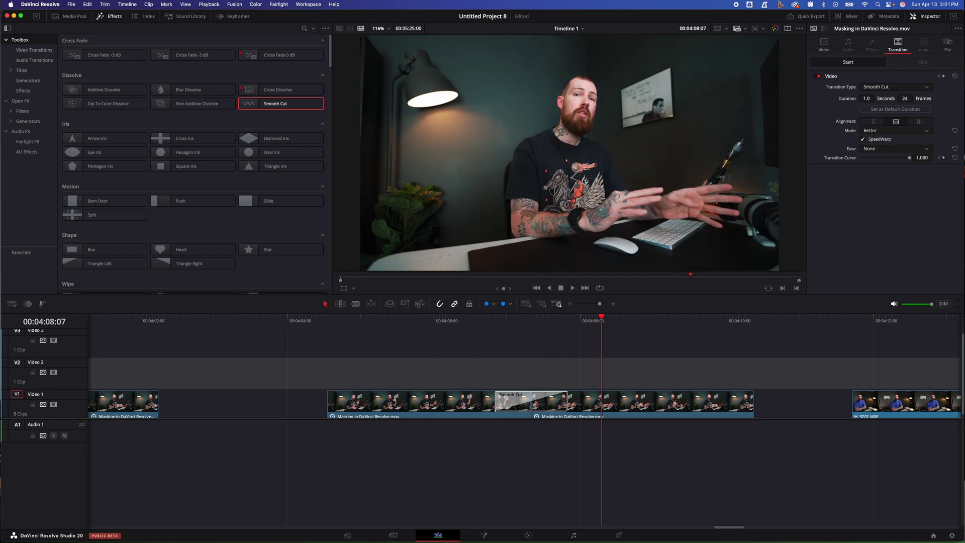
Shorten the Smooth Cut to 0.3 seconds and replay it from just before the edit
click(567, 403)
drag(566, 402, 543, 405)
click(510, 316)
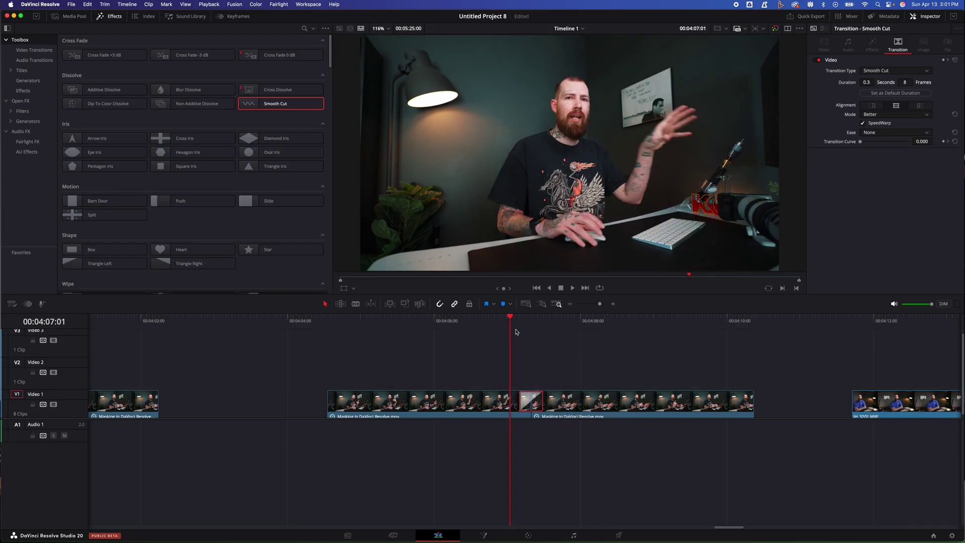
key(space)
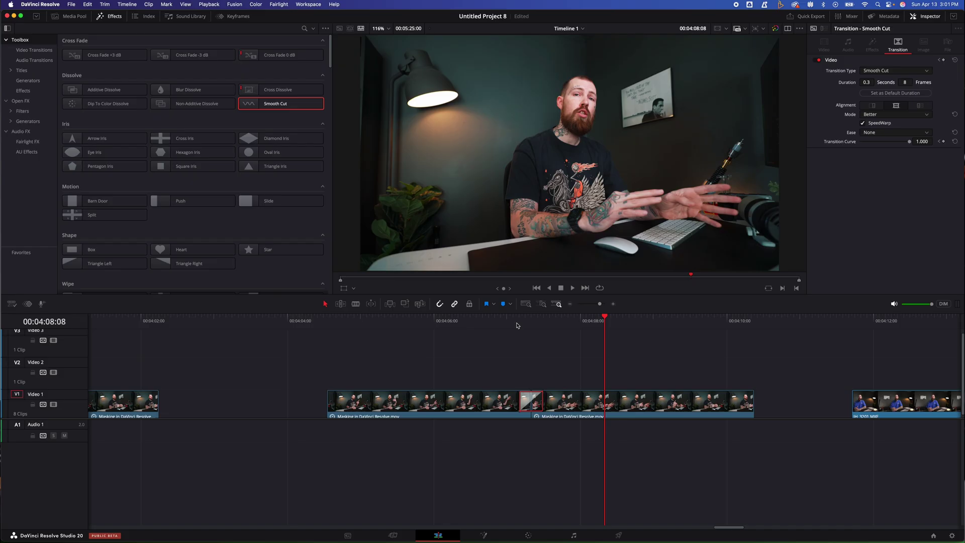
click(517, 324)
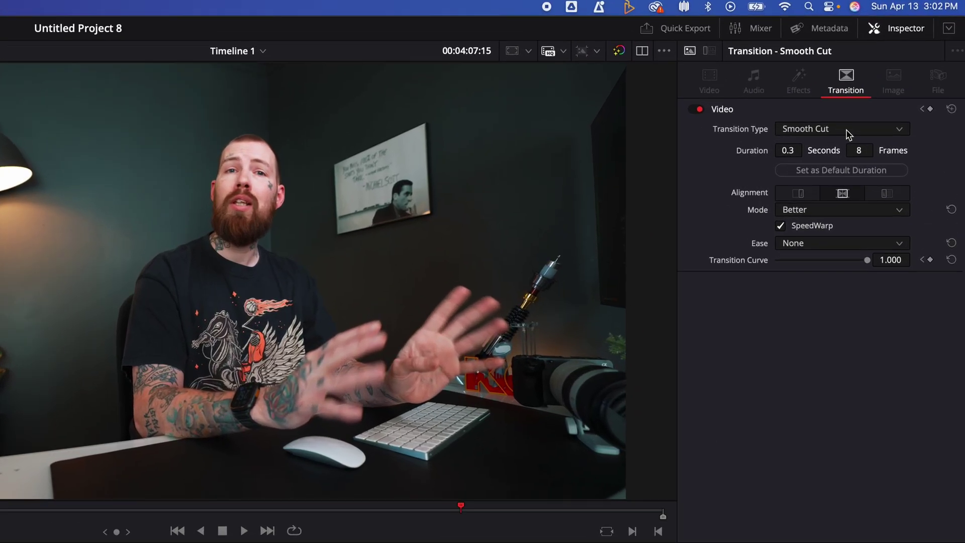
click(899, 71)
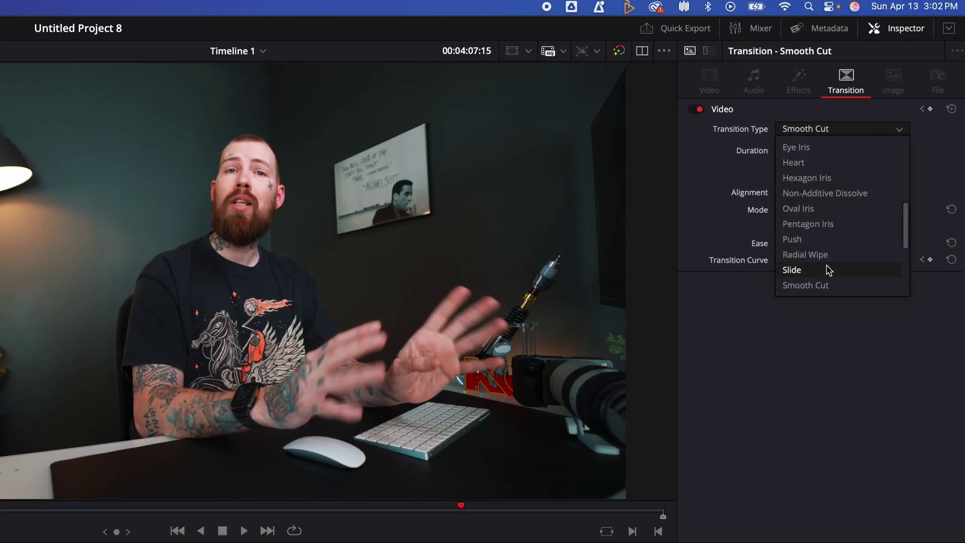
click(830, 336)
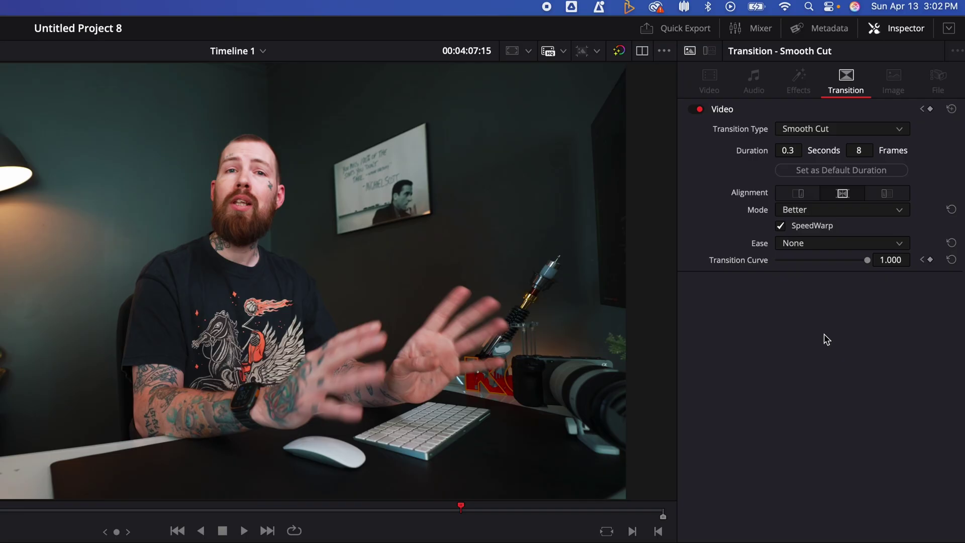
click(802, 211)
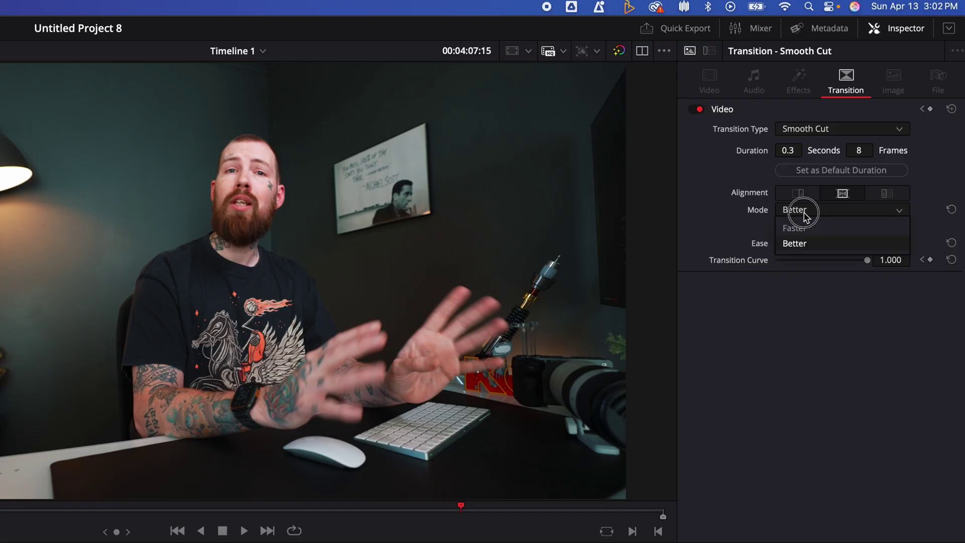
click(822, 313)
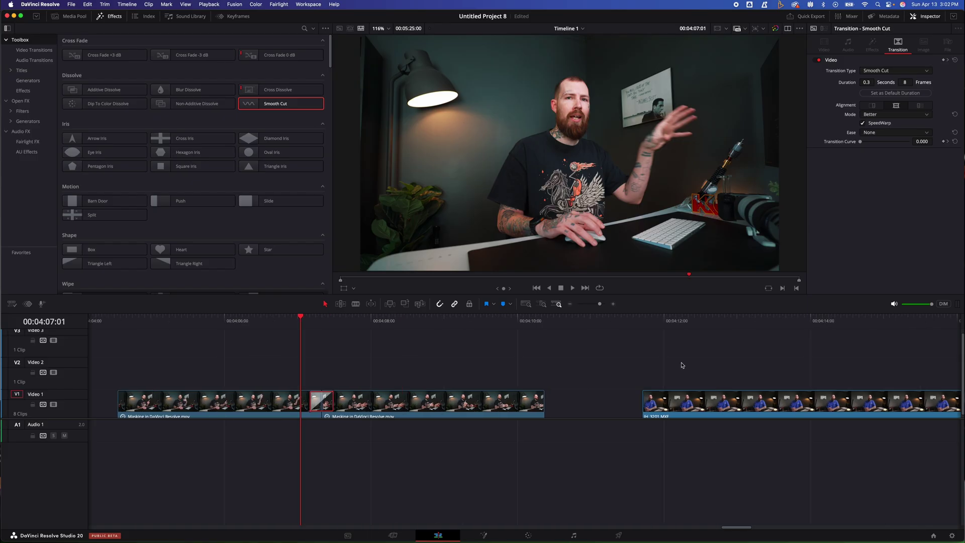
Preview the JH_3201.MXF jump cut, then drop a Smooth Cut transition onto it
scroll(683, 365, right, 10)
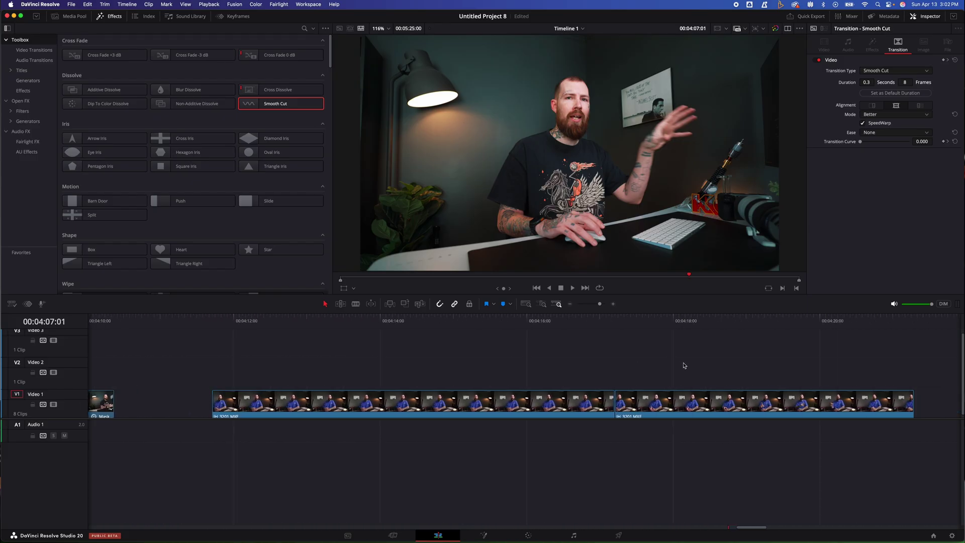
click(596, 320)
key(space)
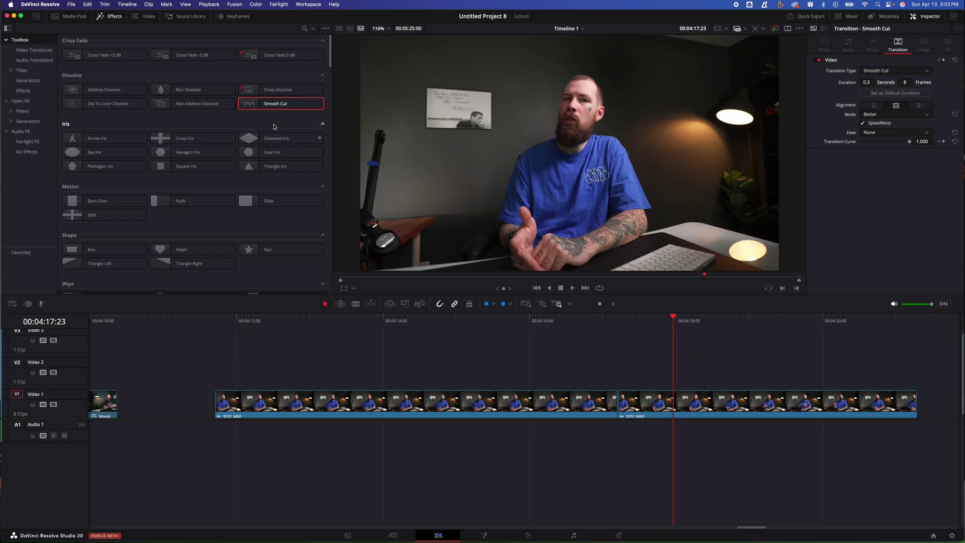
drag(249, 105, 624, 402)
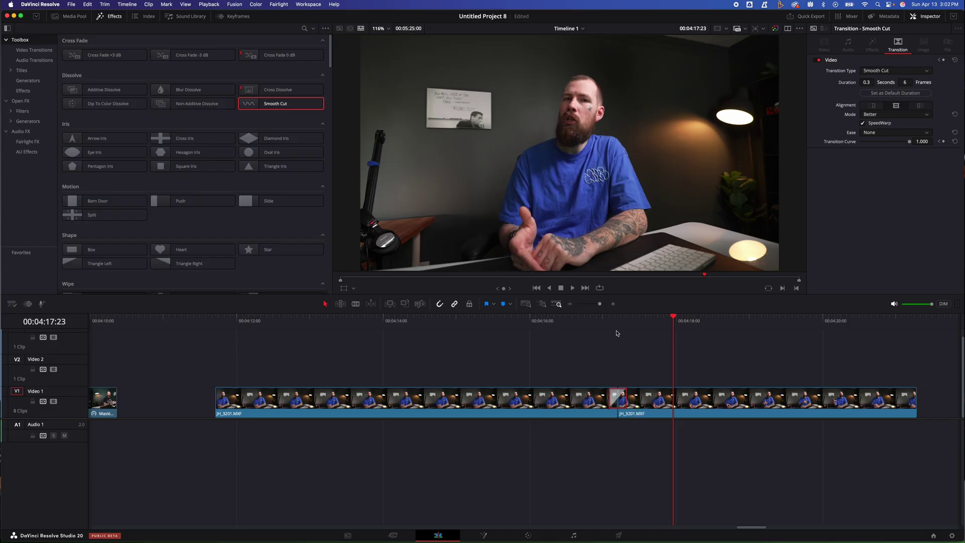
Replay the new Smooth Cut repeatedly from just before the edit to review it
click(591, 321)
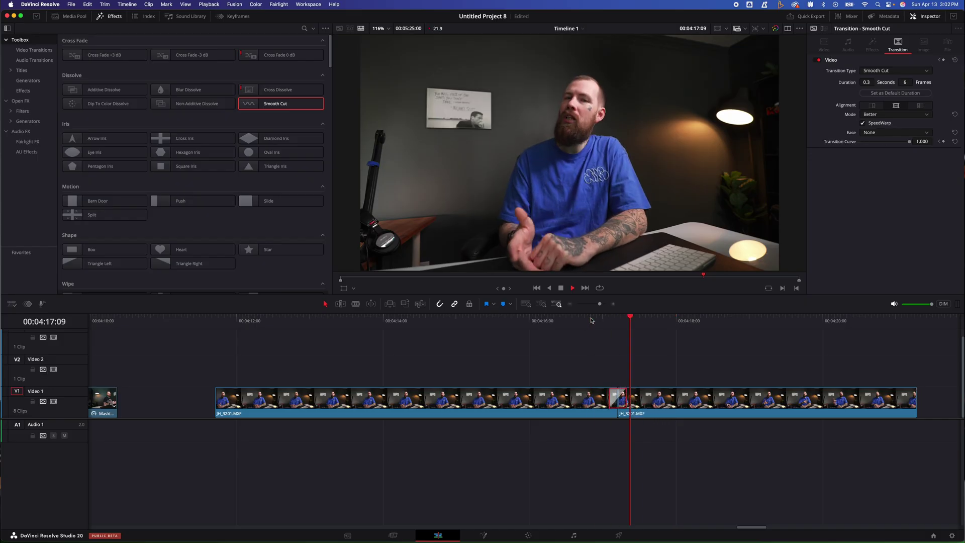
click(591, 320)
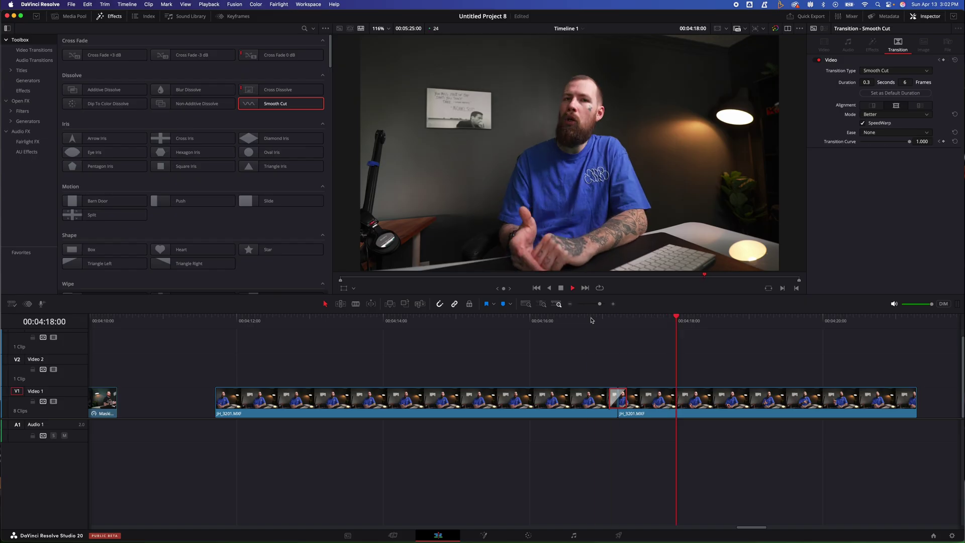
click(598, 320)
click(608, 321)
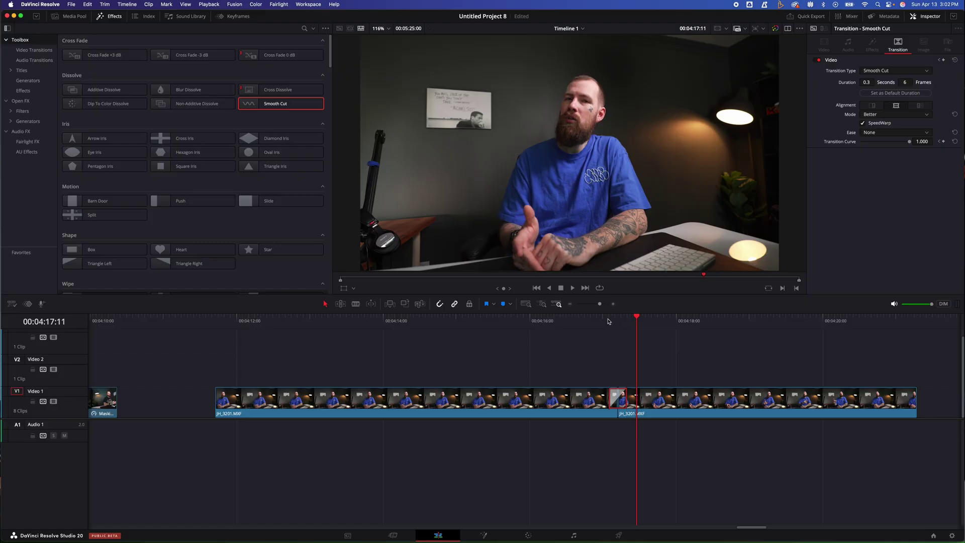
click(608, 320)
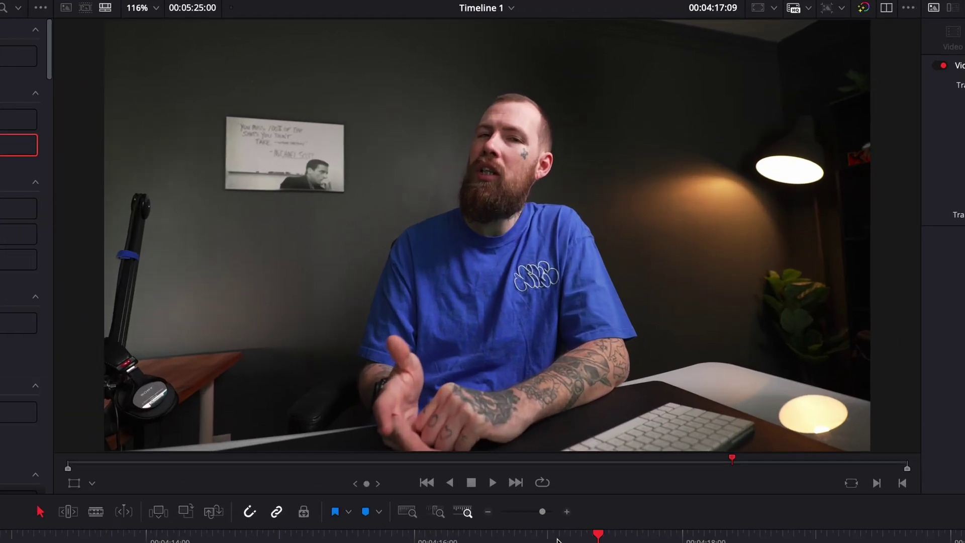
click(557, 538)
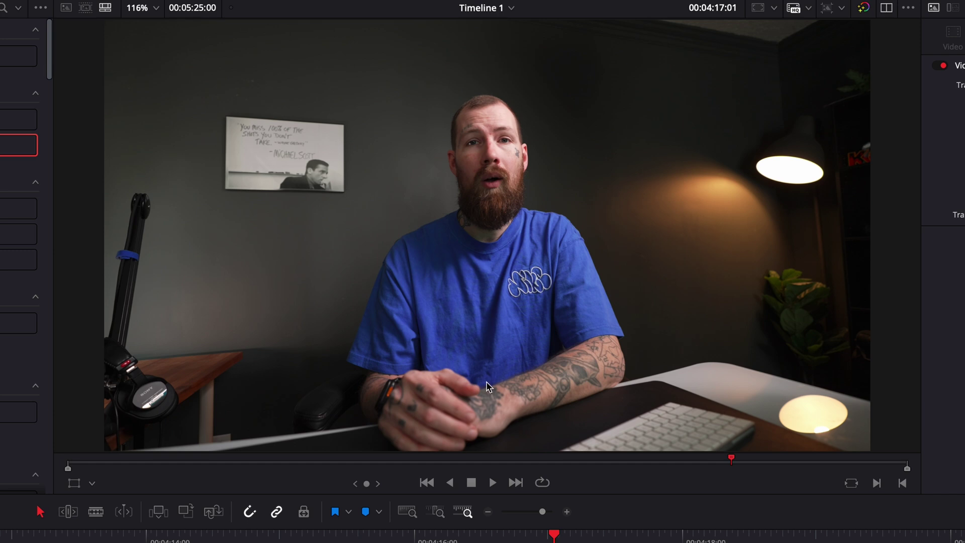
key(space)
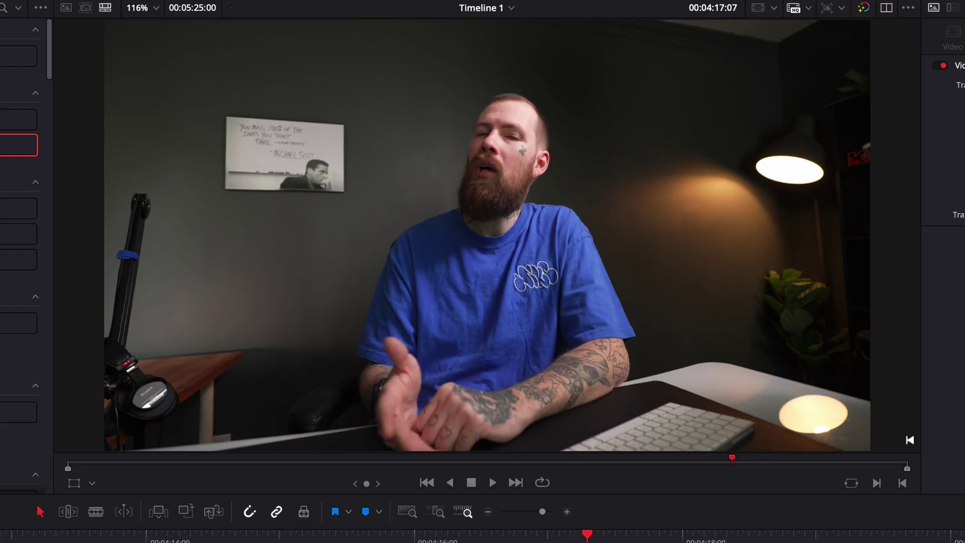
key(j)
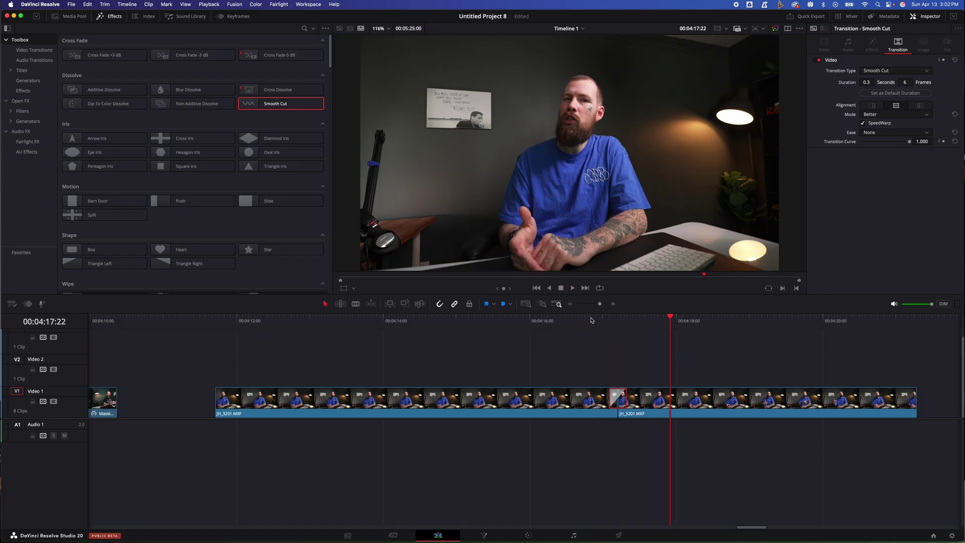
click(525, 541)
click(591, 320)
key(space)
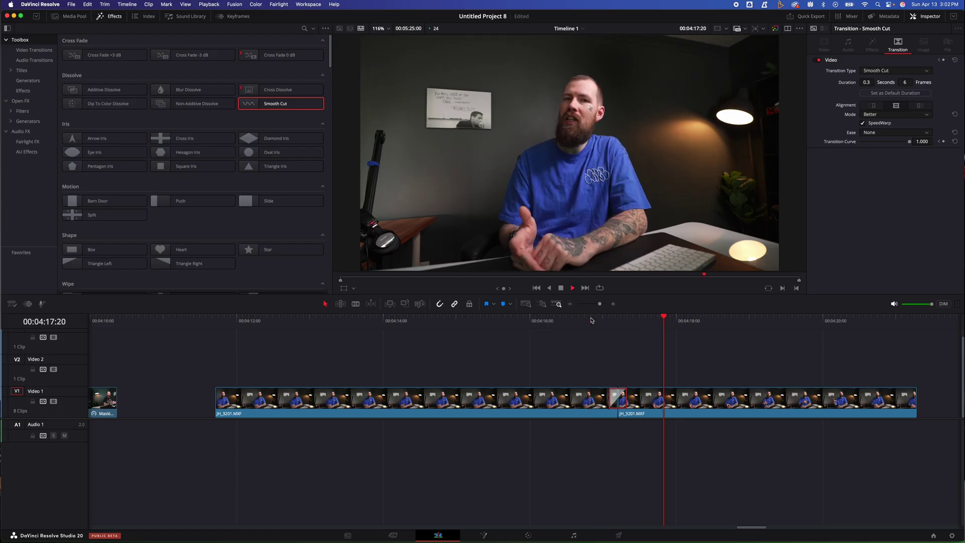